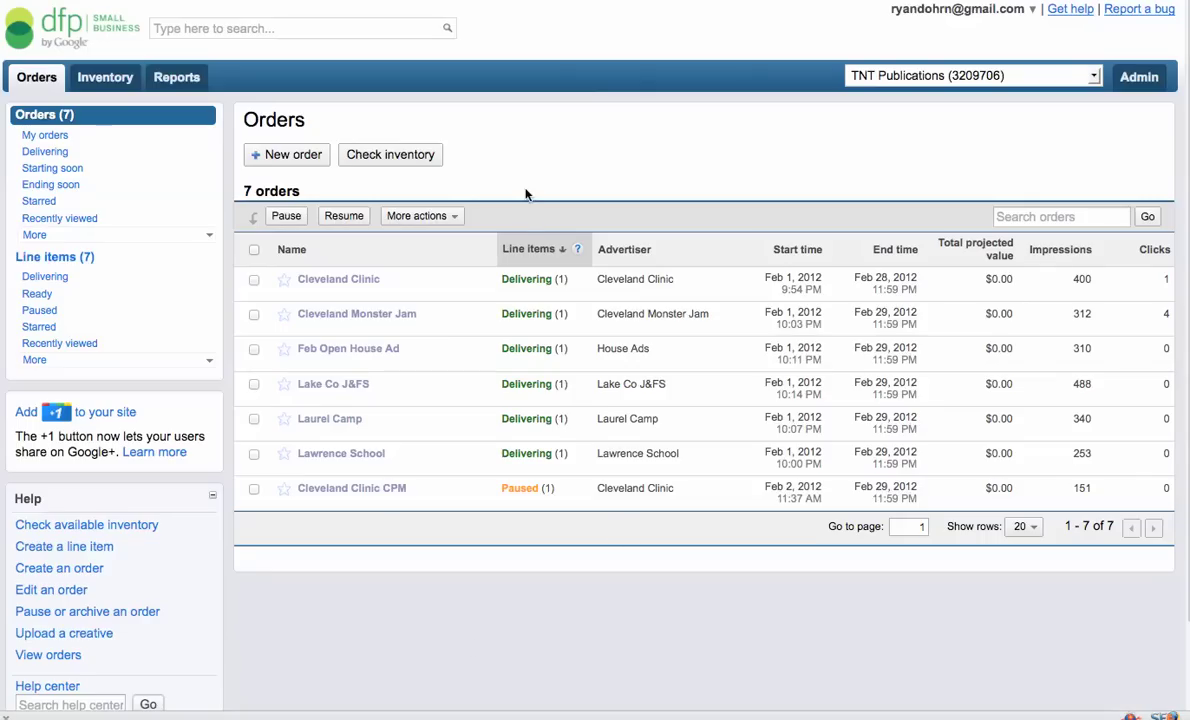
Start a new order named with the trafficker's first name plus "Test Ad 2012", and assign it to the advertiser Brain Swell Media
left_click(283, 155)
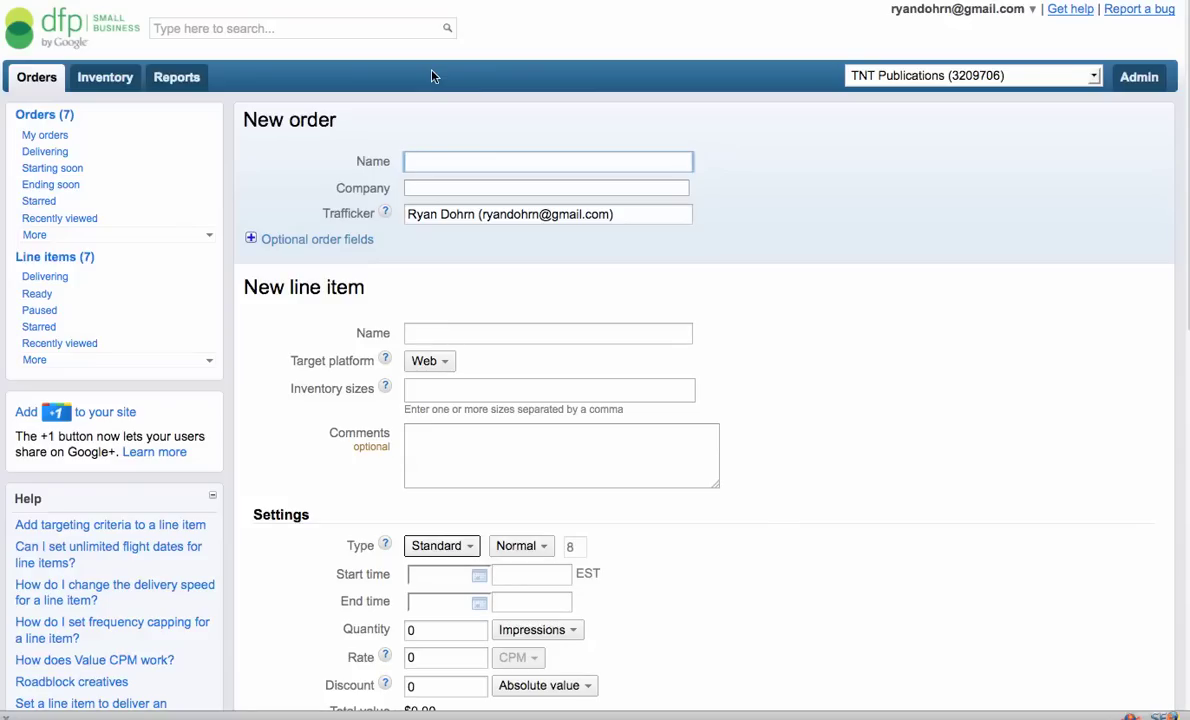
type("Ryan Test Ad 2012")
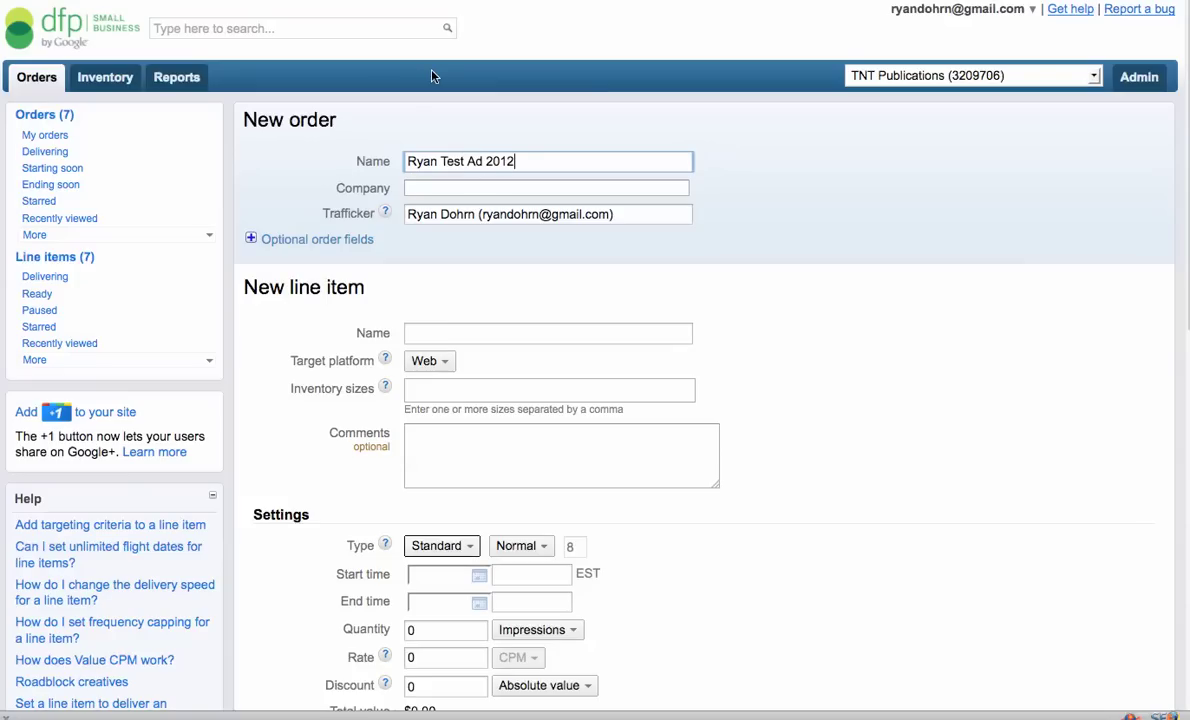
left_click(422, 188)
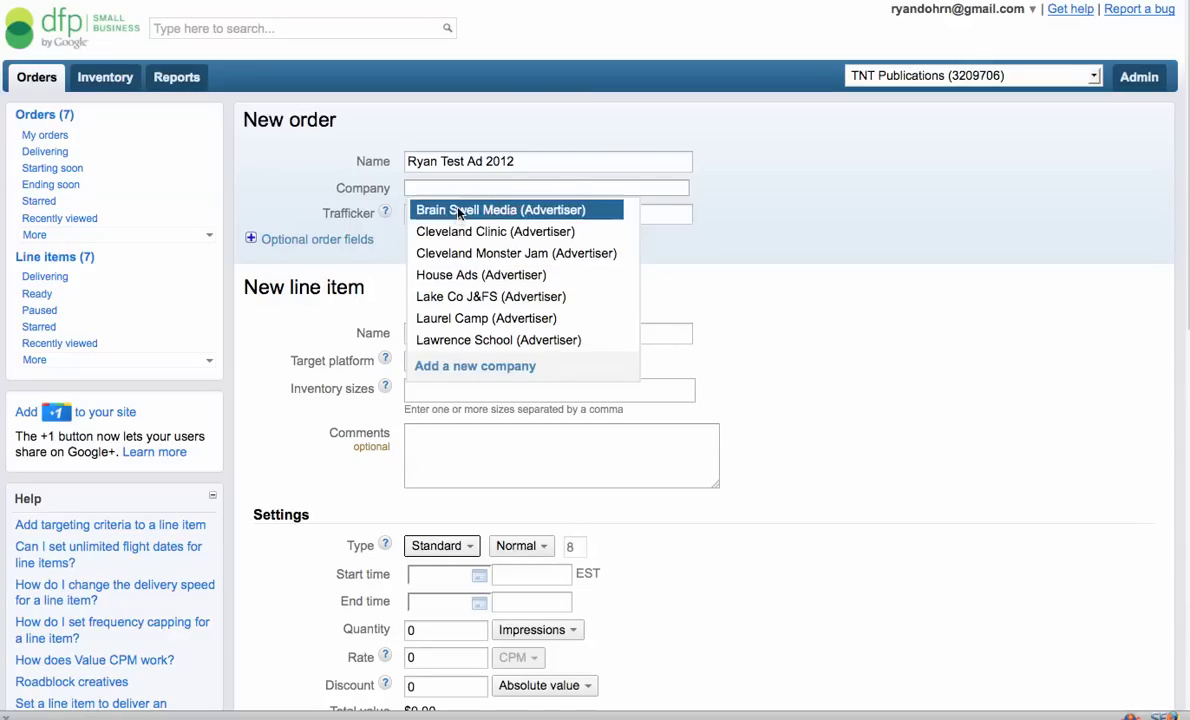
left_click(458, 209)
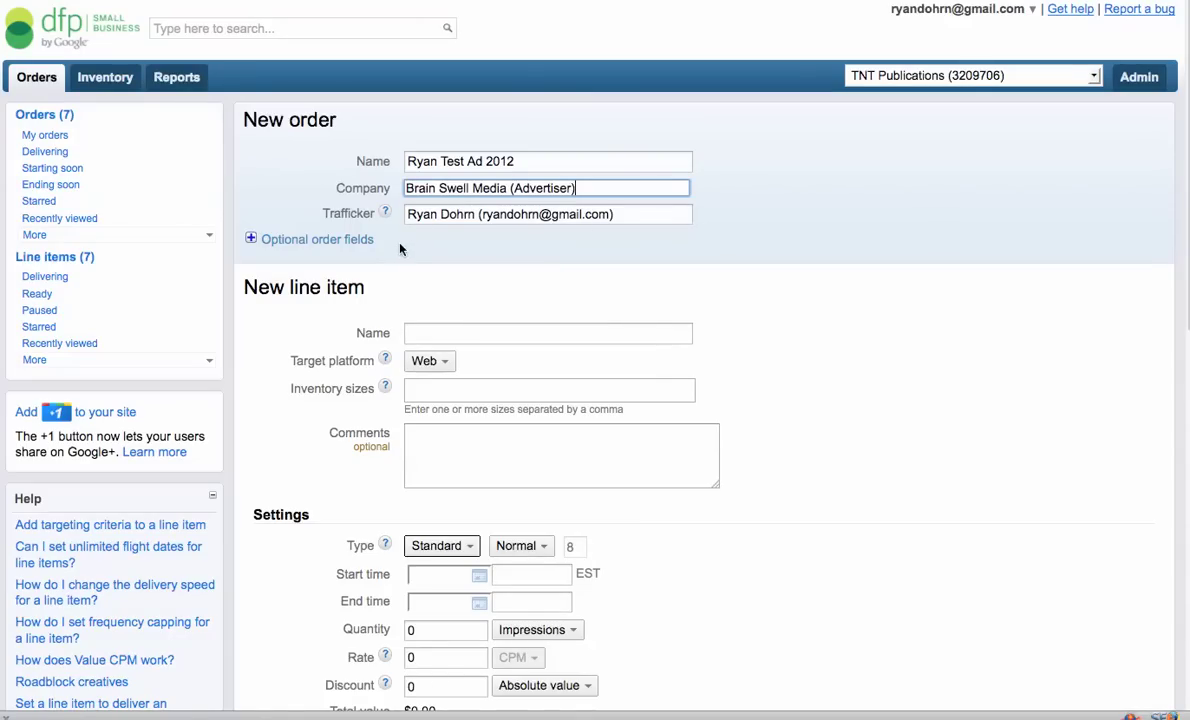
Name the new line item "Spring 2012" and add the 728x90 (Leaderboard) inventory size
scroll(400, 249, "down", 1)
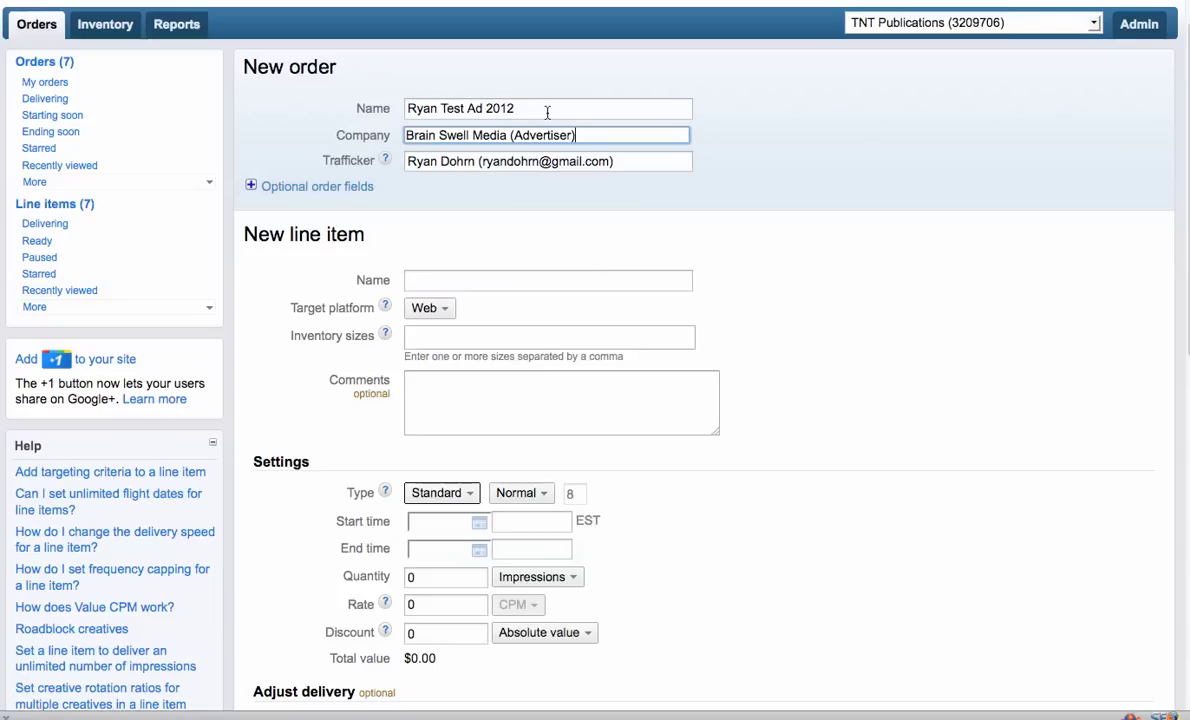
left_click(441, 278)
type("S")
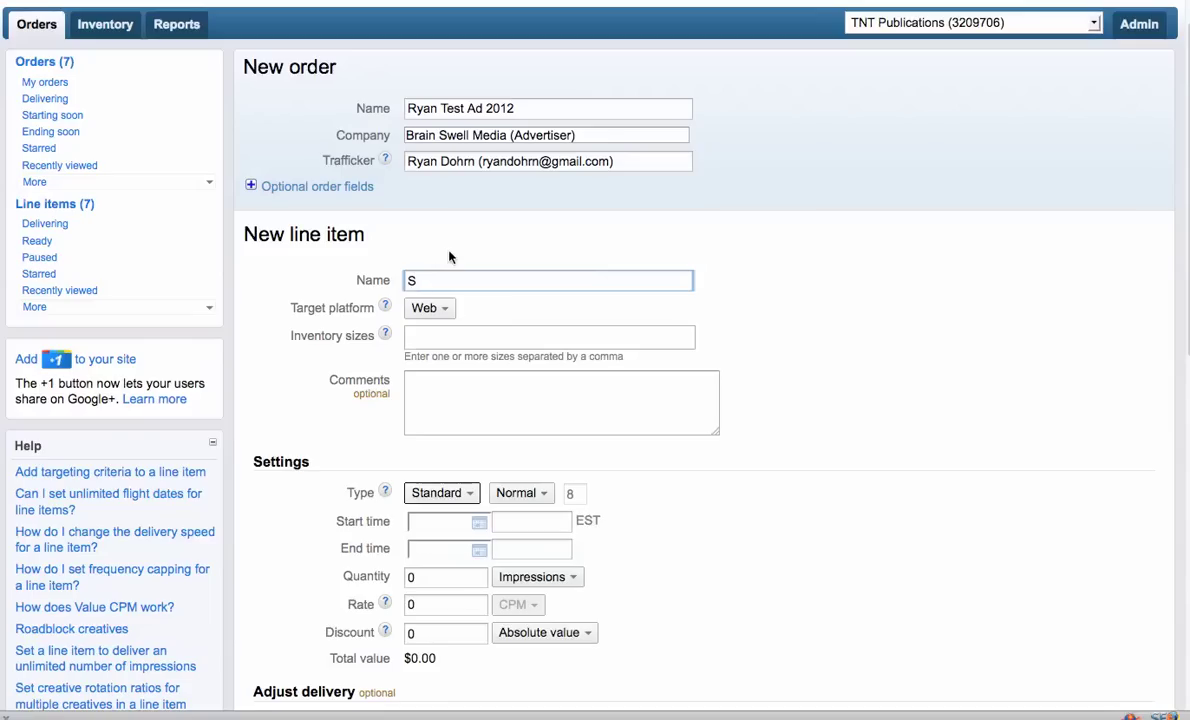
type("pring 2012")
left_click(441, 345)
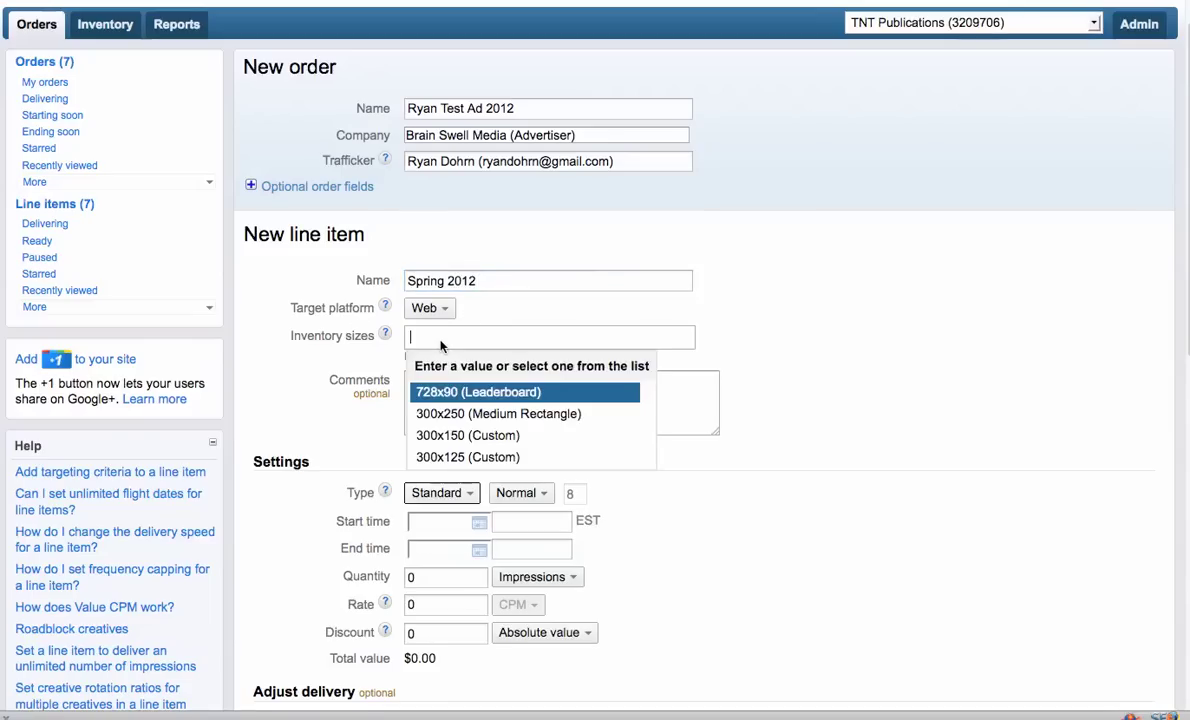
left_click(454, 391)
Enter the placeholder comment "l;kdsfl; l;ksd f;lk ;lksdf" for the line item
scroll(776, 321, "down", 1)
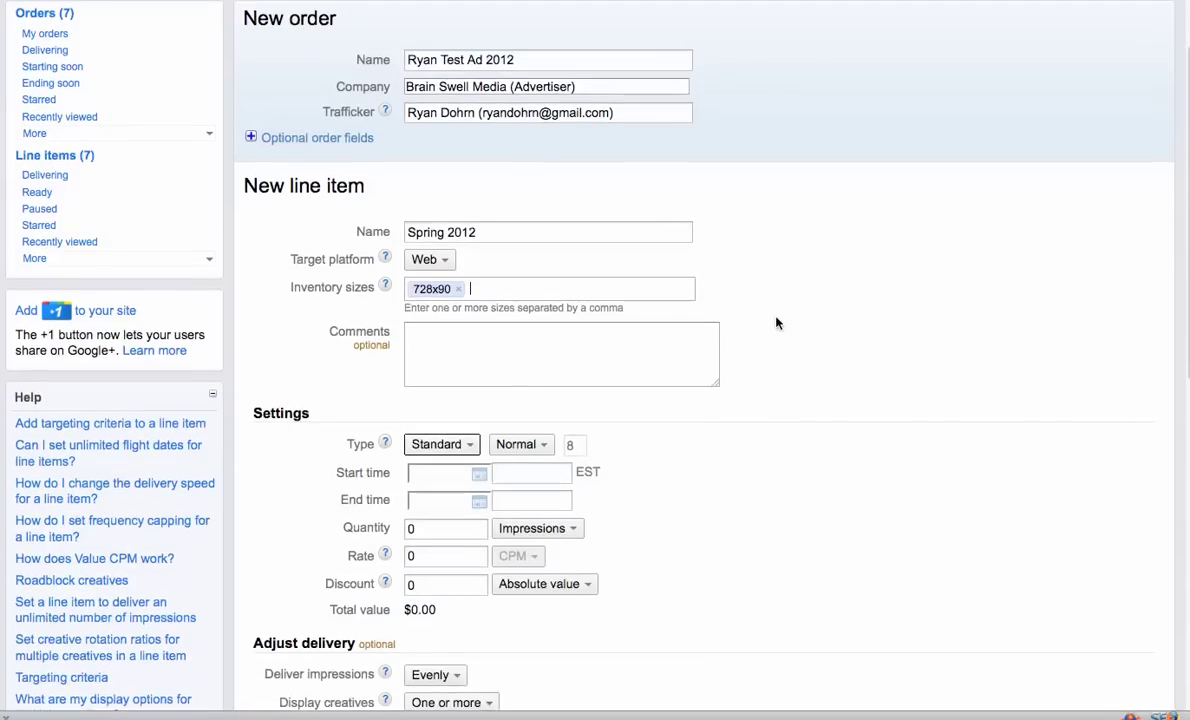
left_click(536, 358)
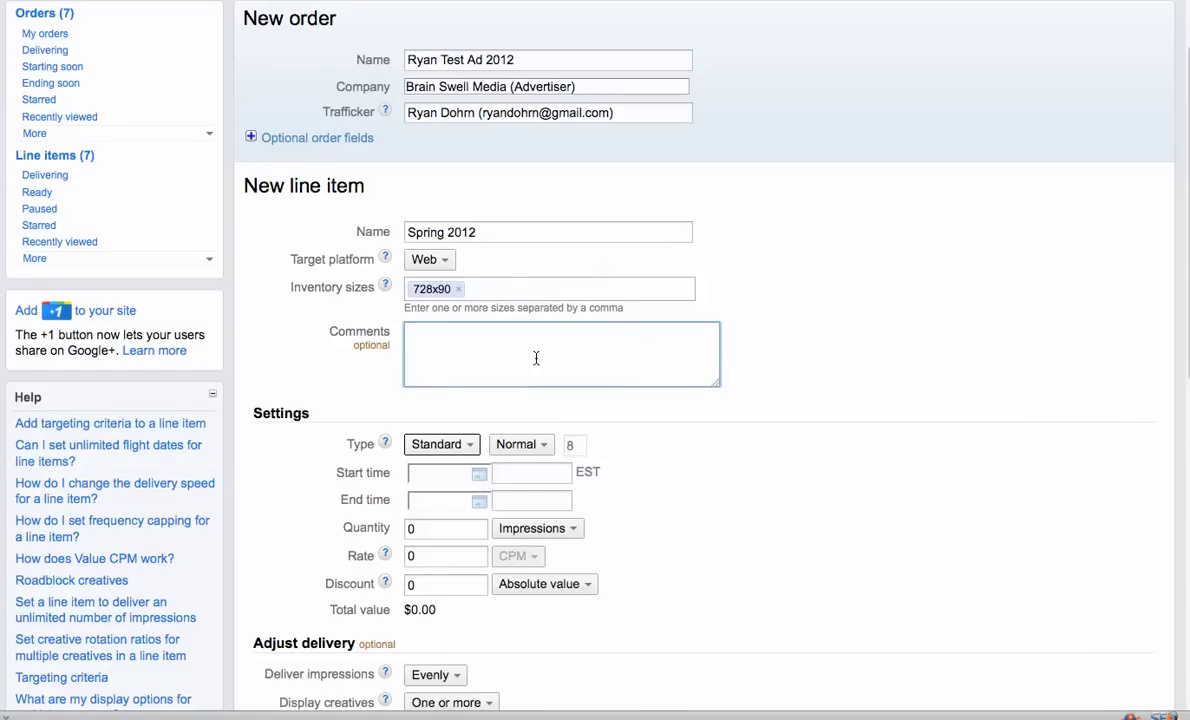
type("l;kdsfl; l;ksd f;lk ;lksdf")
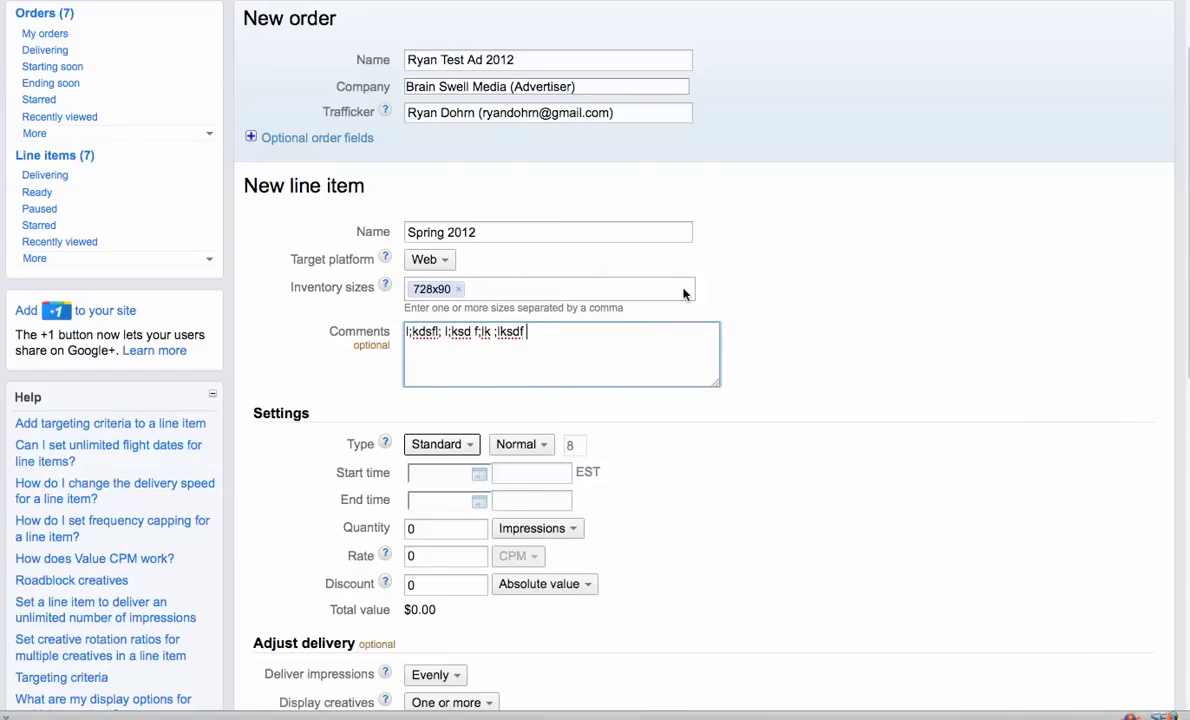
Read the delivery priority help for line item types and set the type to Sponsorship
scroll(776, 295, "down", 3)
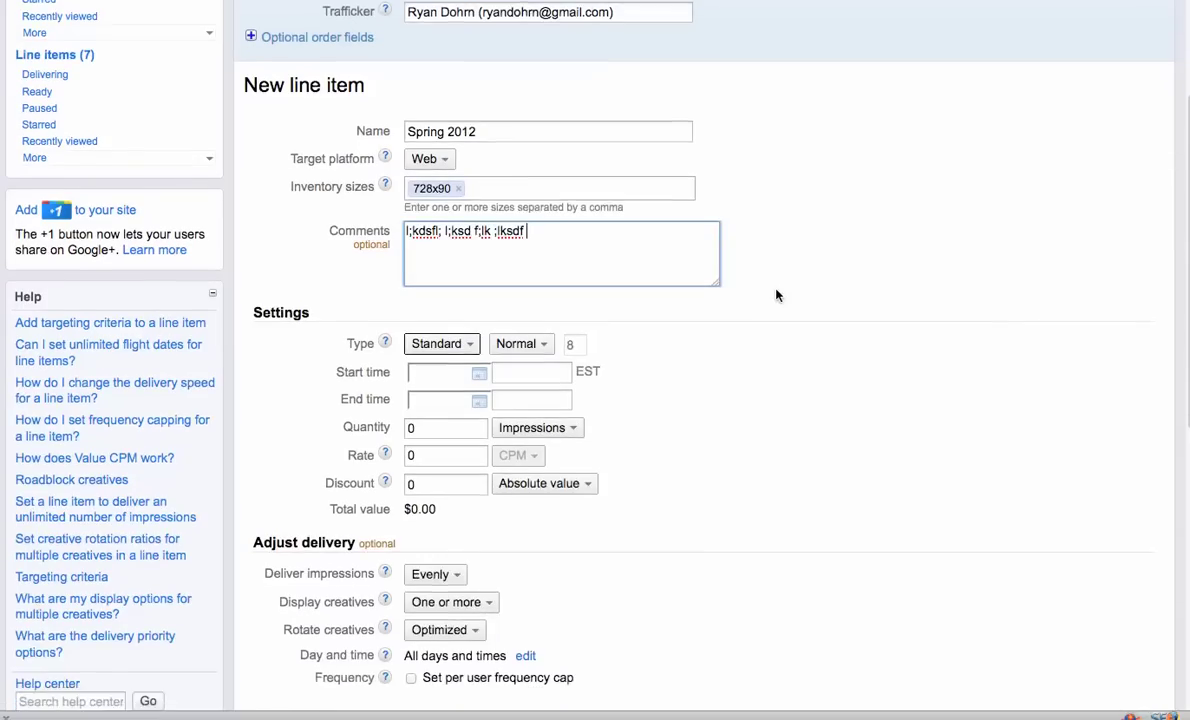
mouse_move(386, 316)
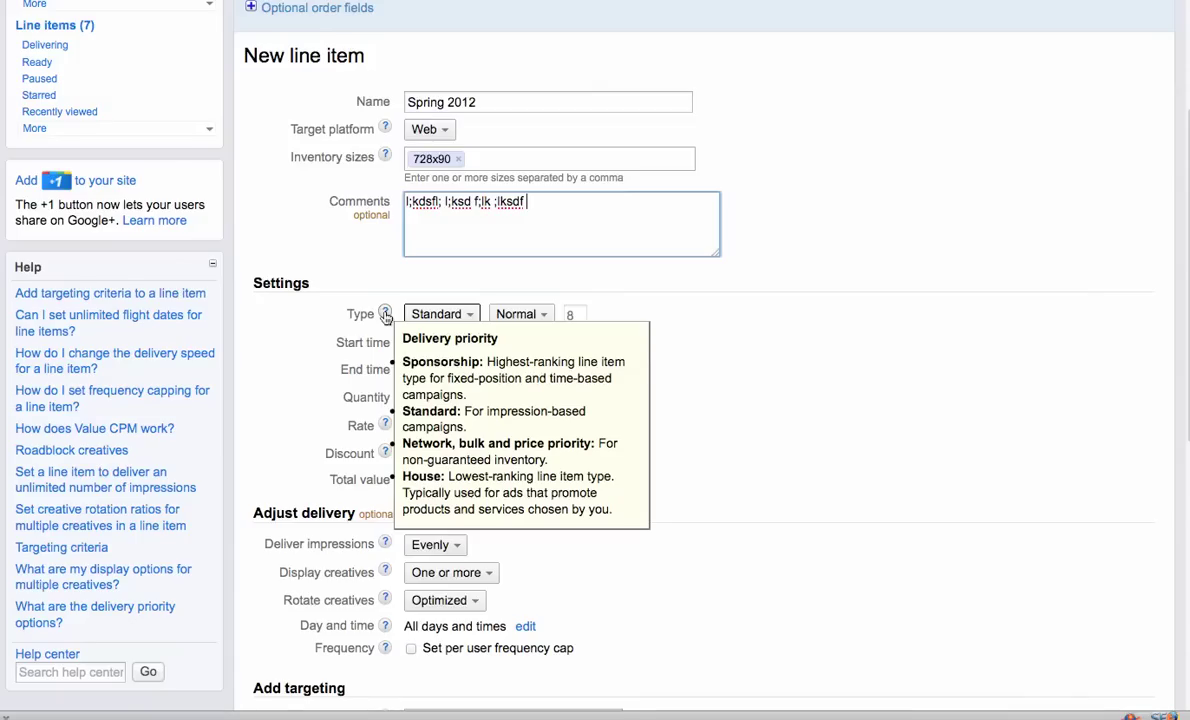
left_click(662, 305)
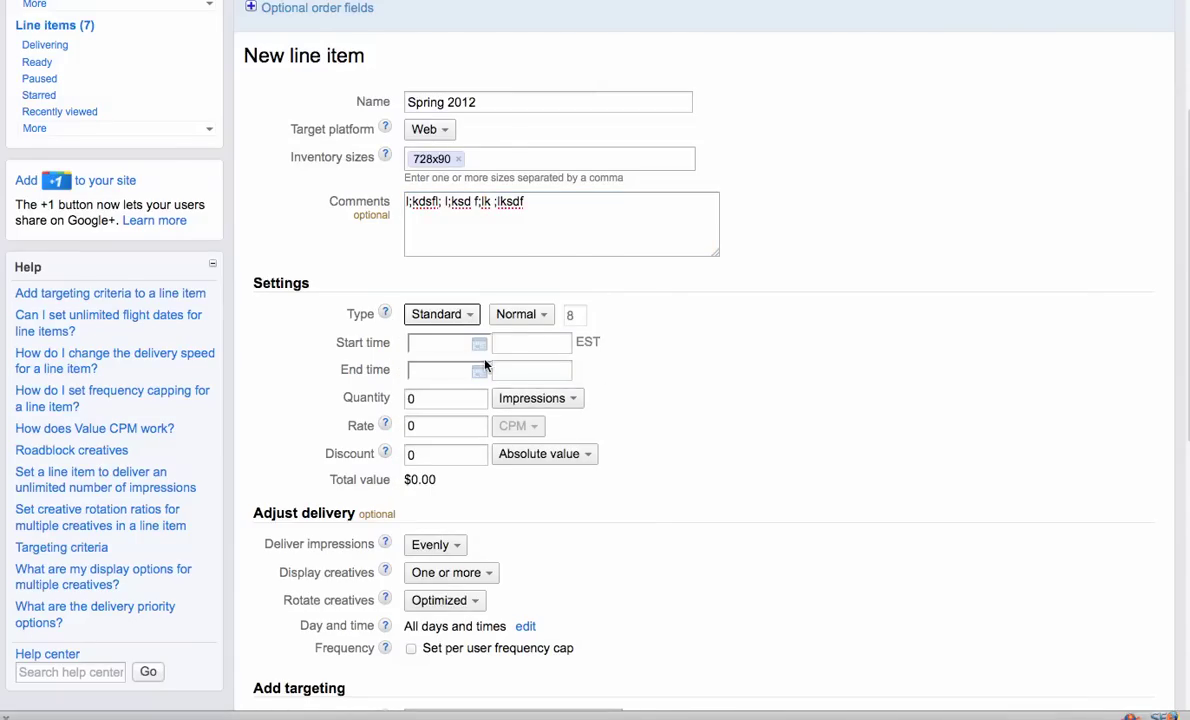
left_click(474, 316)
left_click(436, 332)
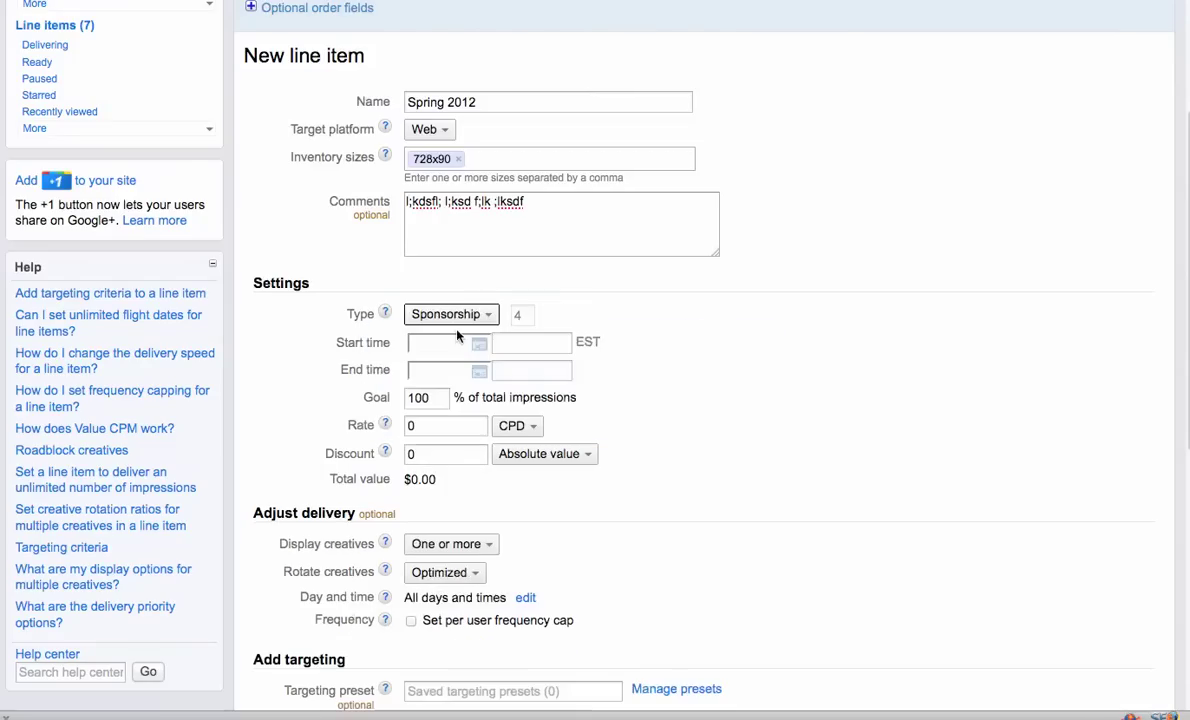
Schedule the line item to start Immediately and end on 2/8/12 at 11:59 PM
left_click(480, 343)
left_click(447, 361)
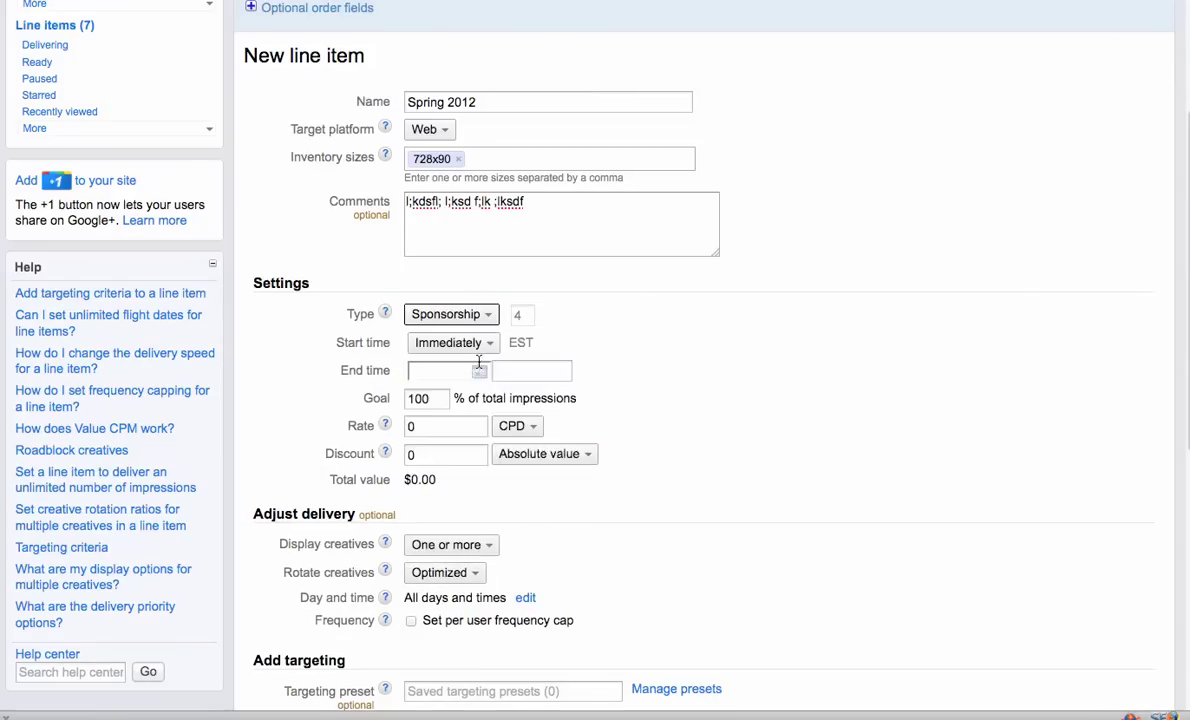
left_click(445, 371)
left_click(494, 496)
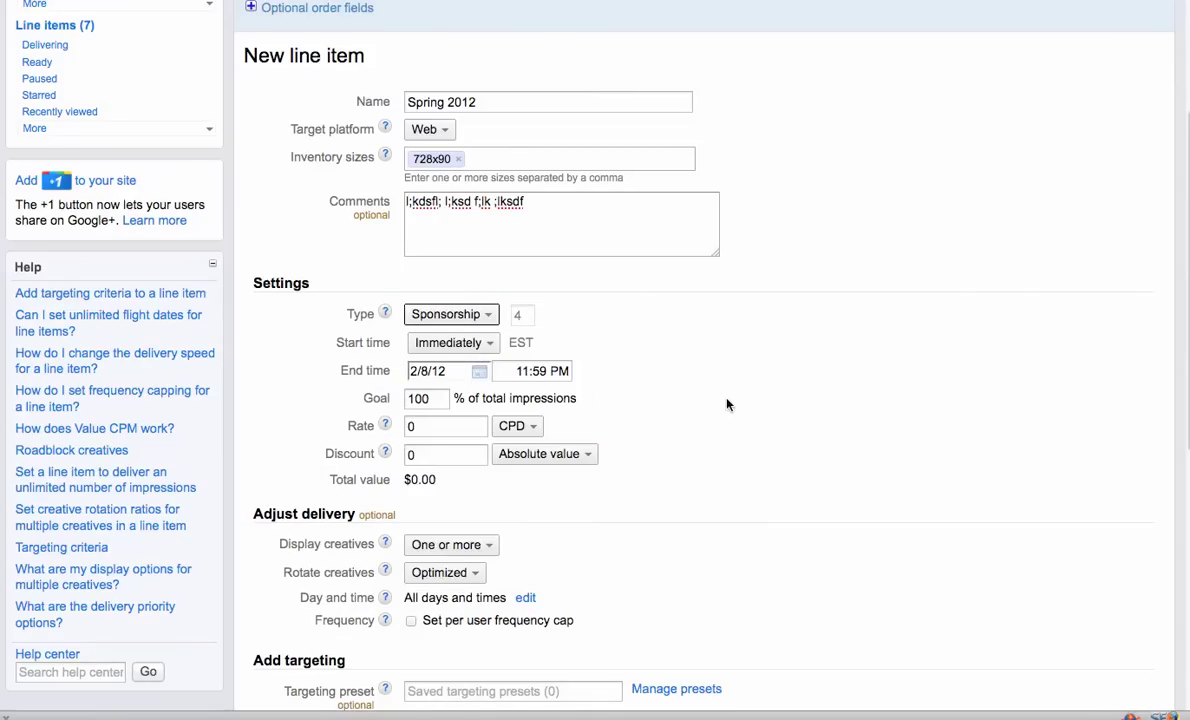
Set the line item's creative rotation to Evenly
left_click(444, 399)
scroll(657, 366, "down", 2)
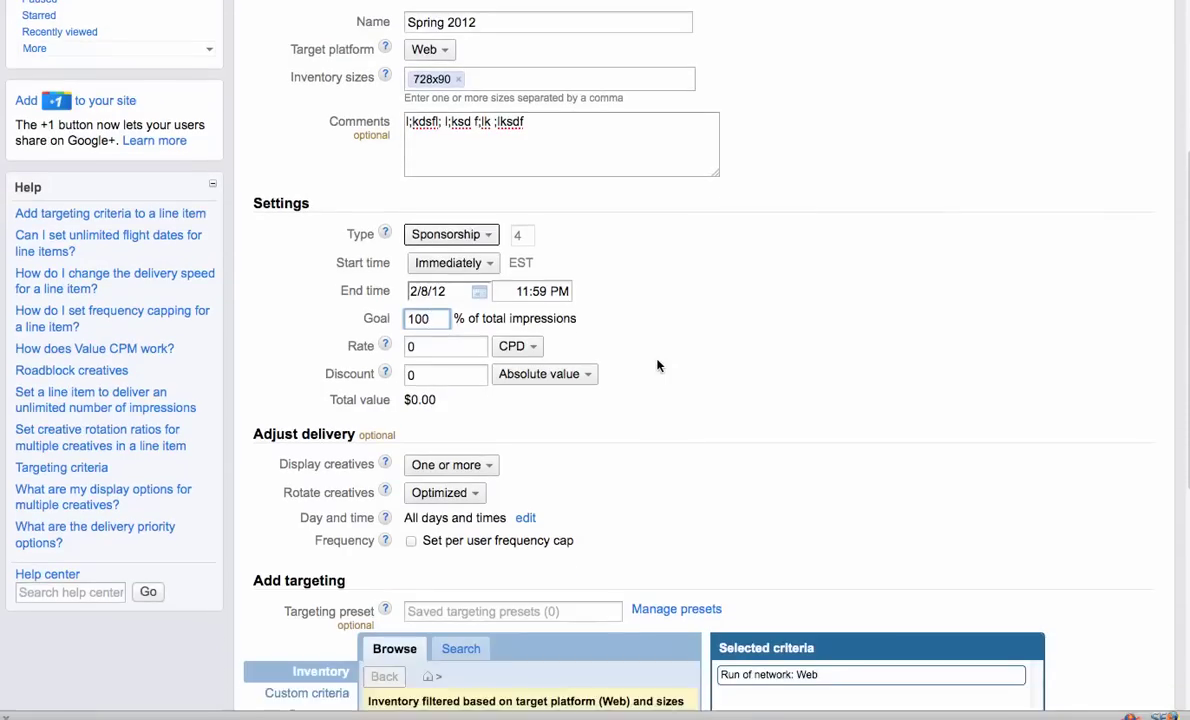
left_click(478, 493)
left_click(473, 514)
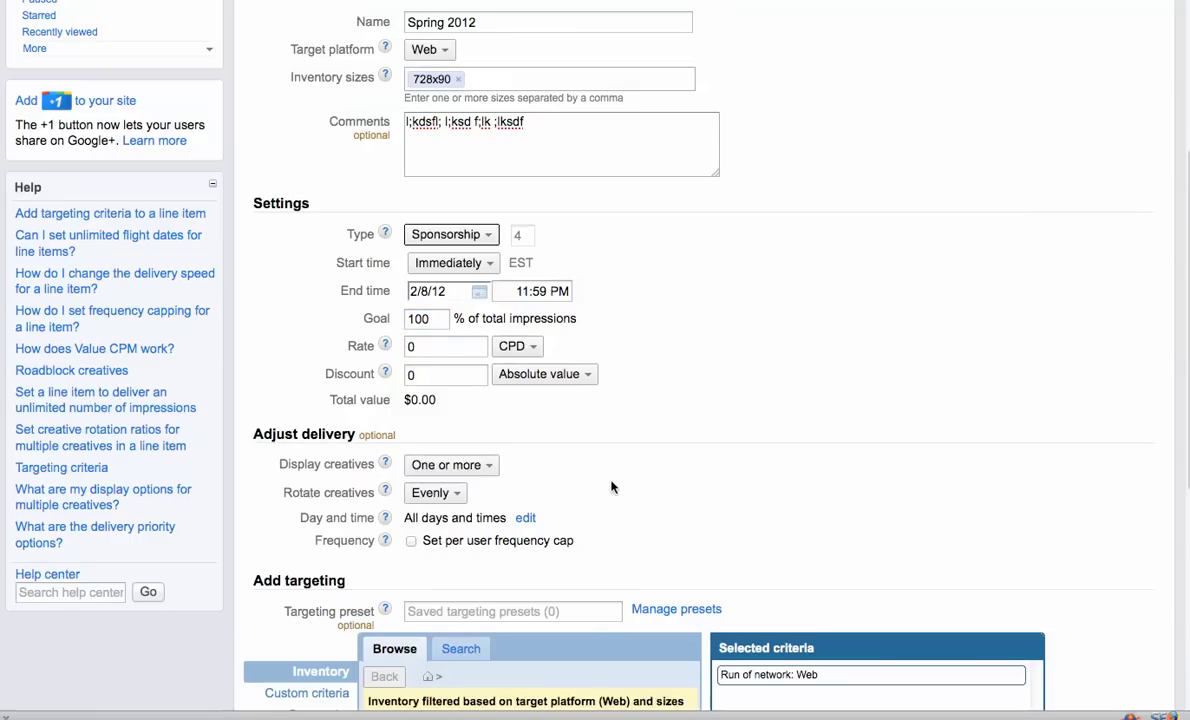
left_click(459, 494)
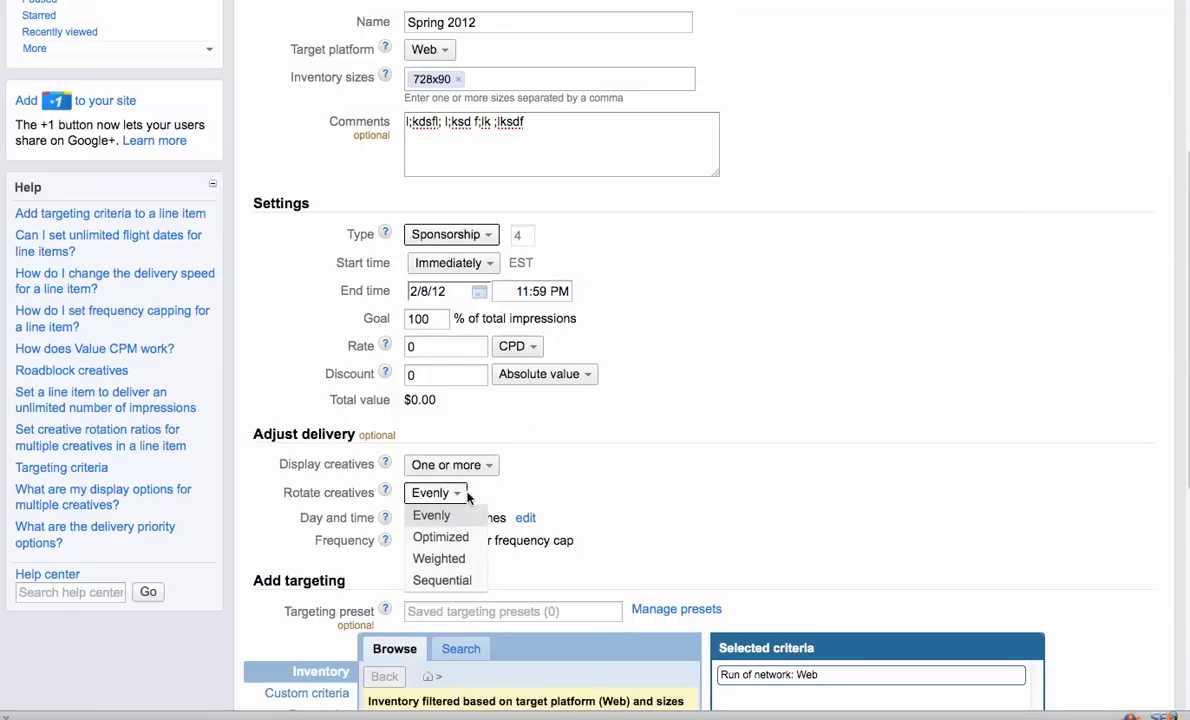
left_click(510, 494)
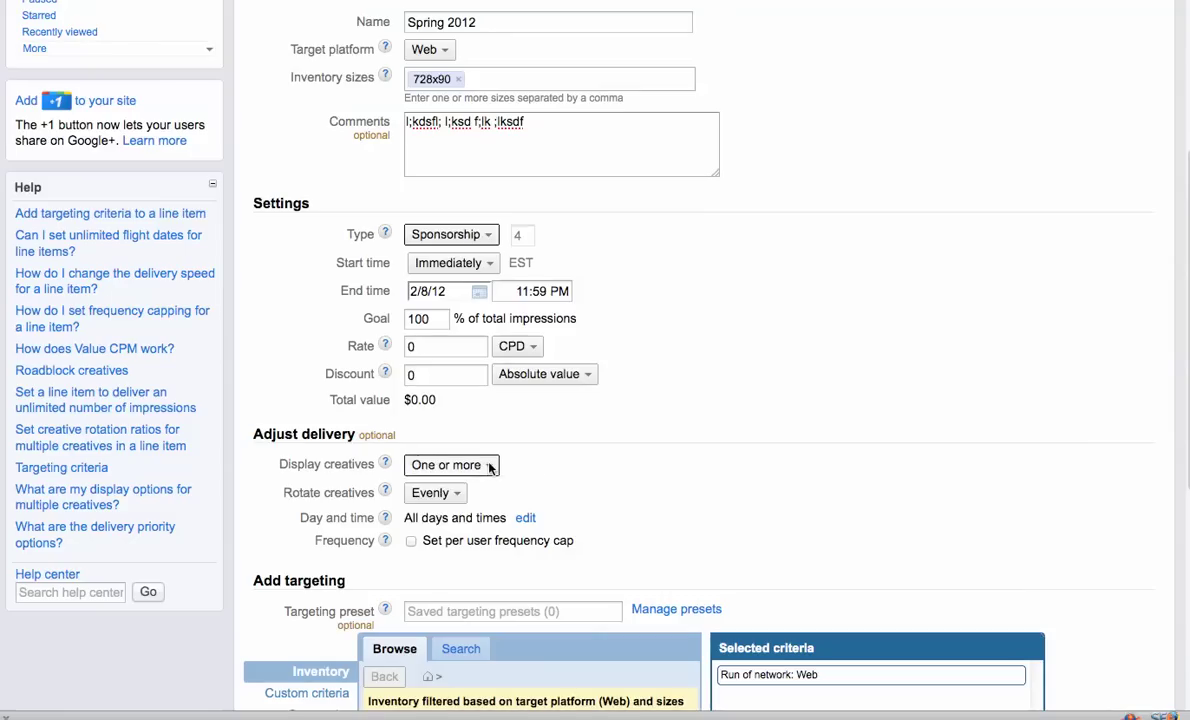
left_click(490, 466)
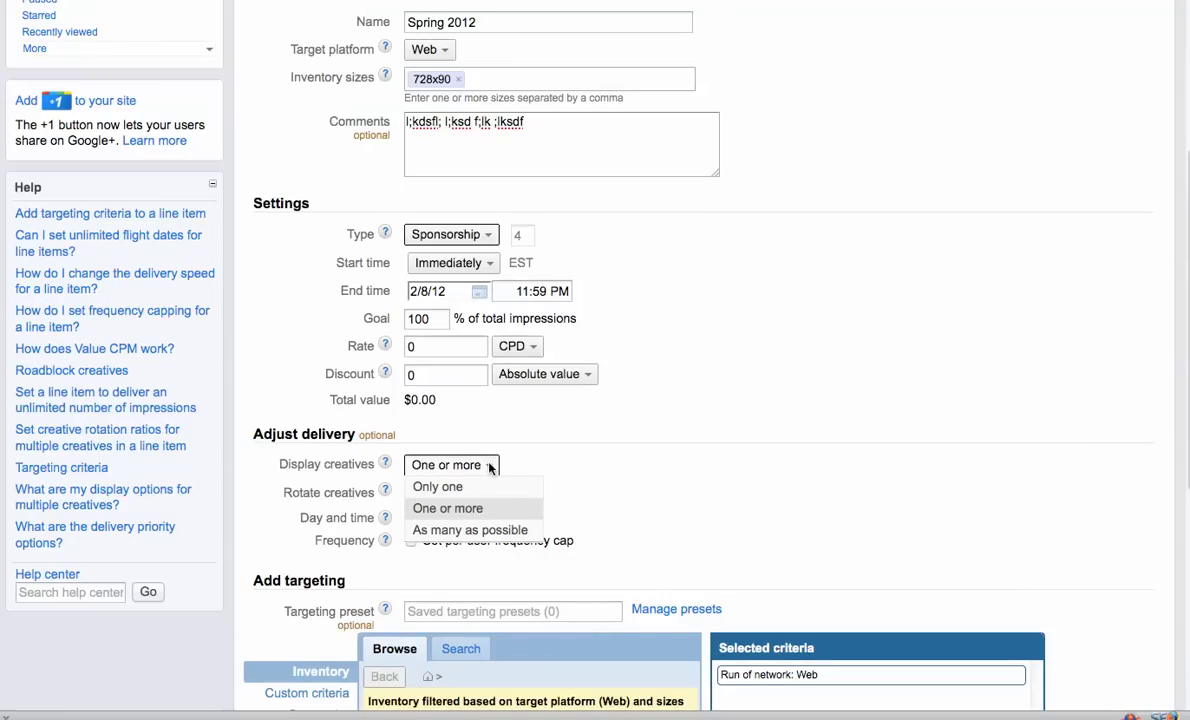
left_click(590, 467)
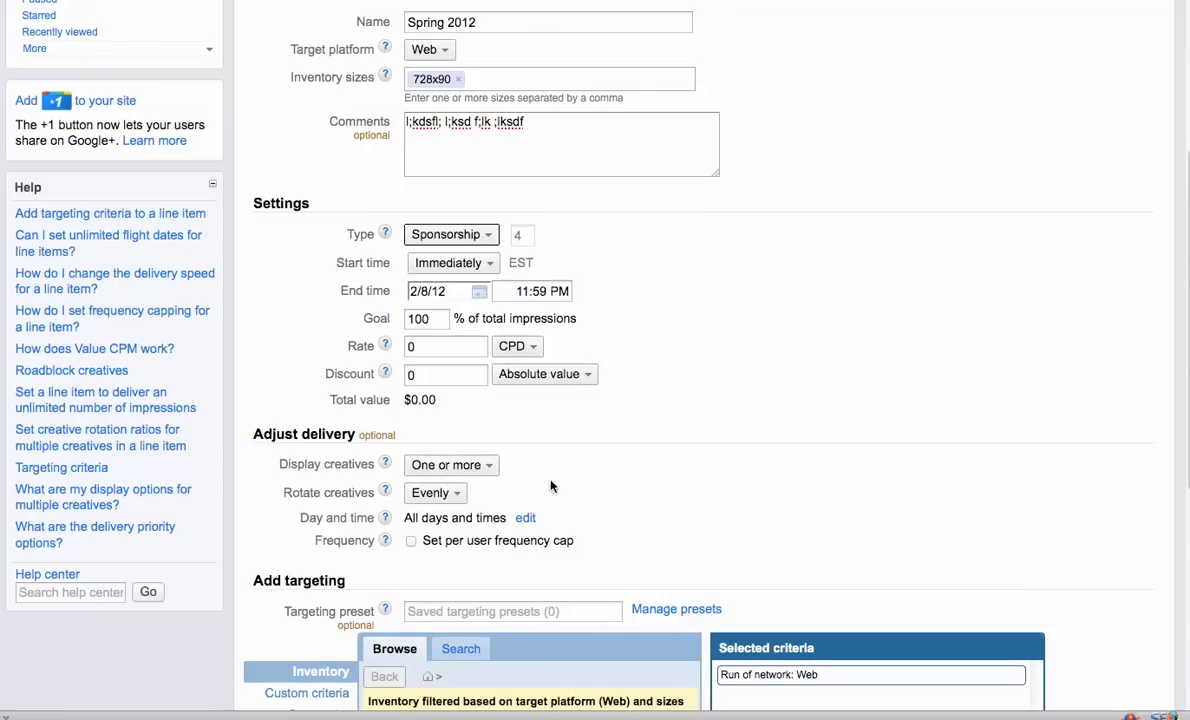
Try a goal of 50% of total impressions, and set the goal back to 100%
double_click(434, 322)
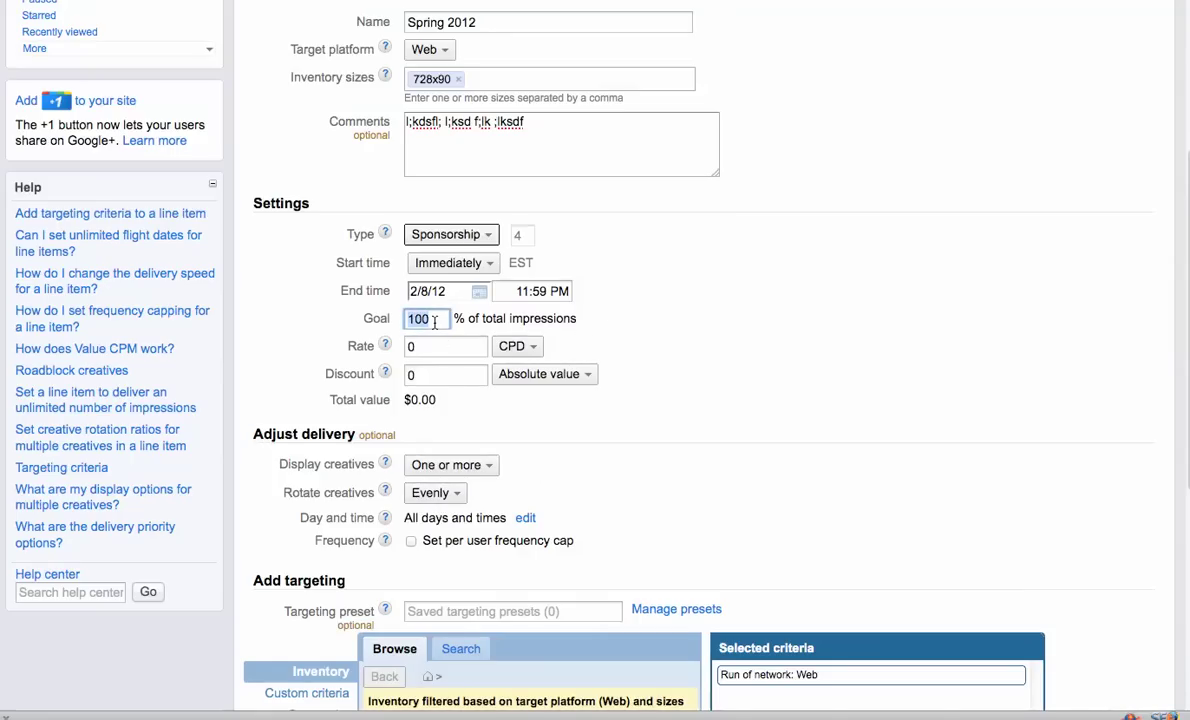
type("50")
key("BackSpace")
key("BackSpace")
type("100")
left_click(612, 300)
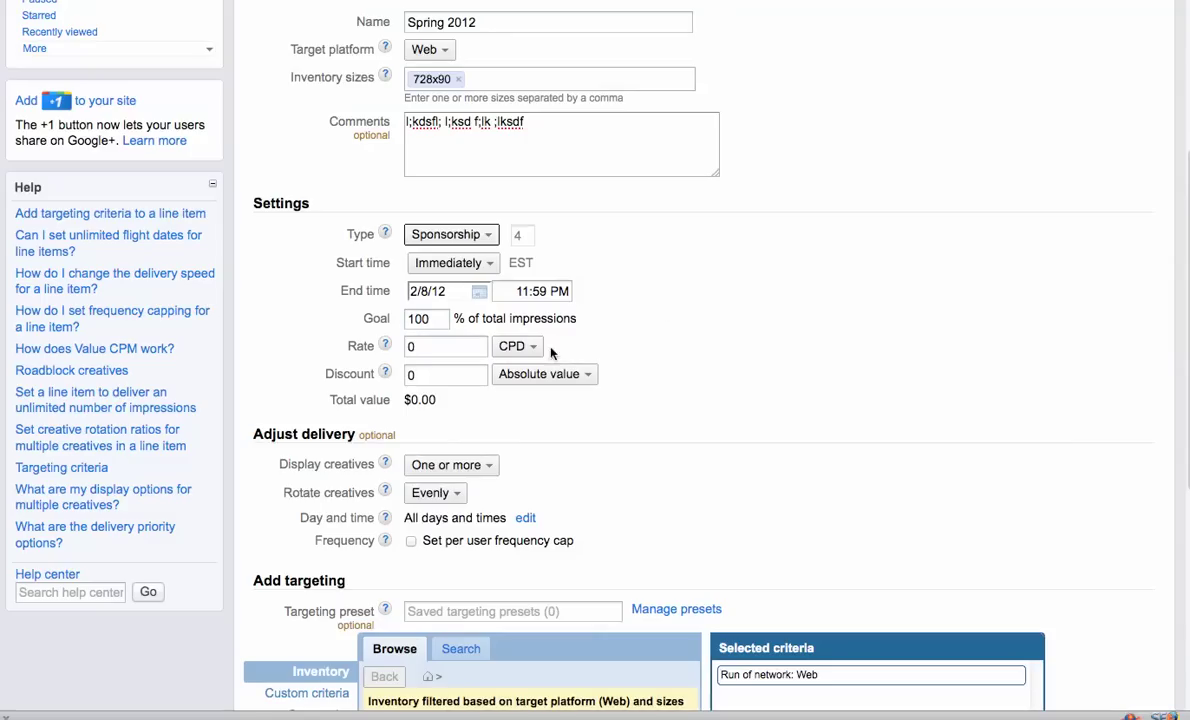
Change the line item type to Standard with a quantity of 5,000 impressions
left_click(487, 235)
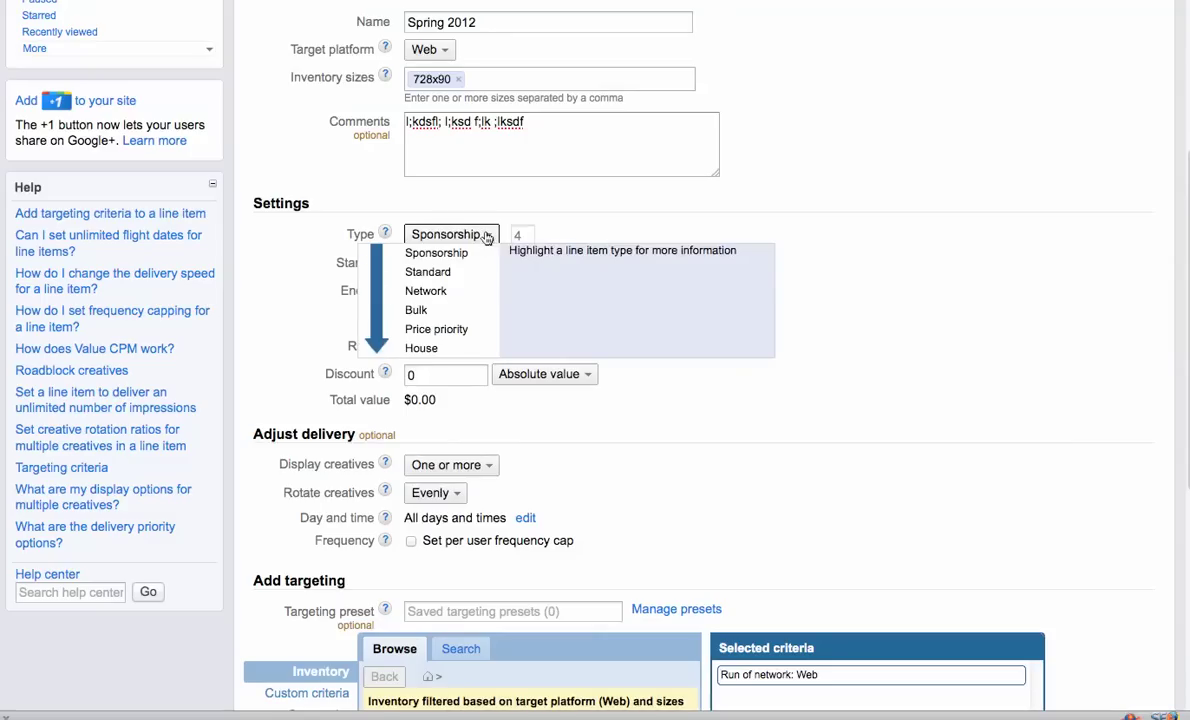
left_click(430, 272)
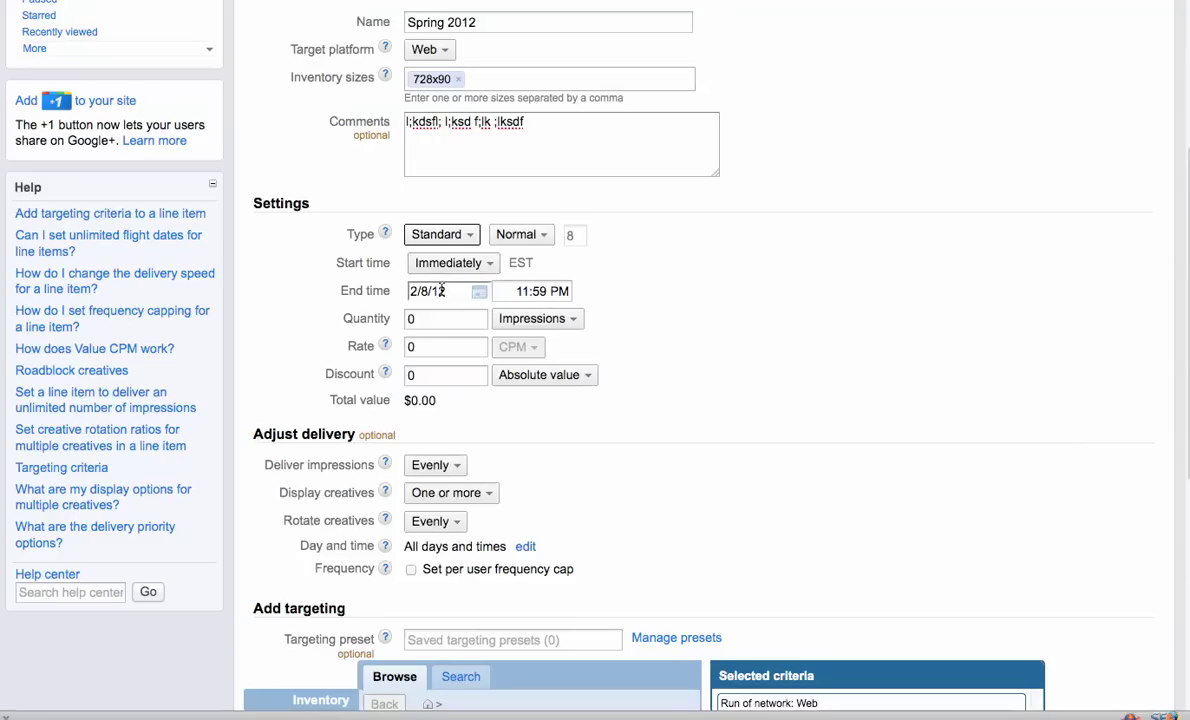
left_click(436, 323)
key("BackSpace")
type("5000")
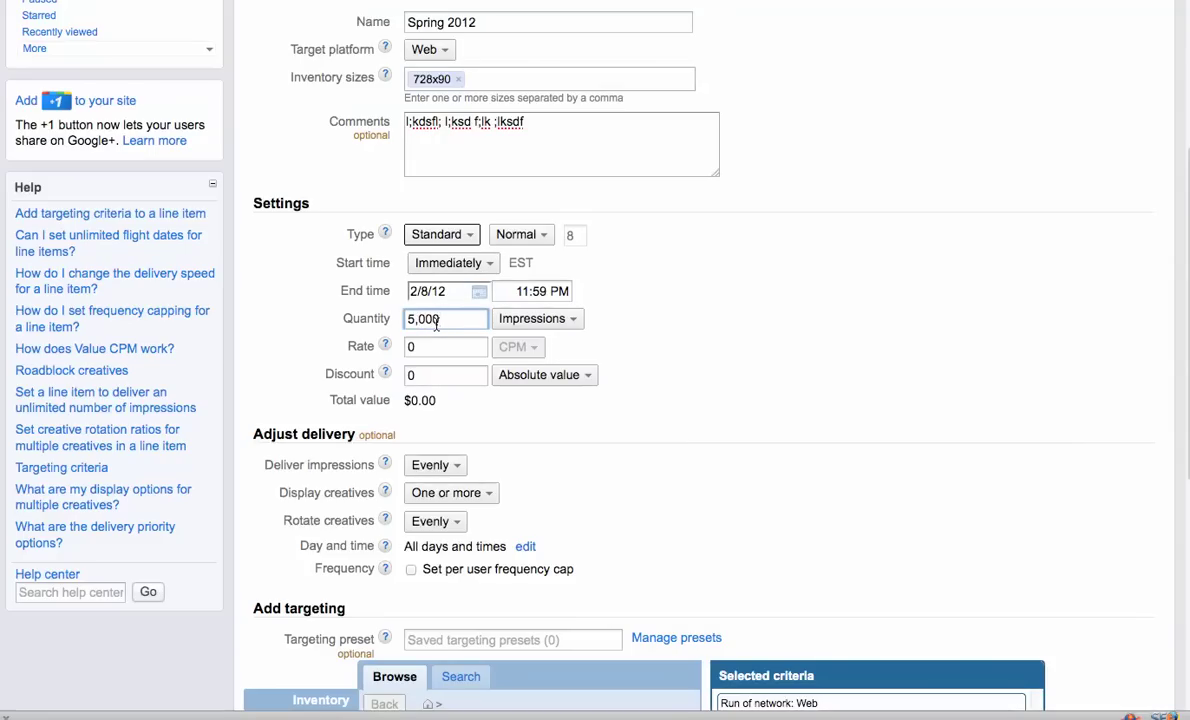
Set the line item to deliver its impressions As fast as possible
scroll(729, 409, "down", 1)
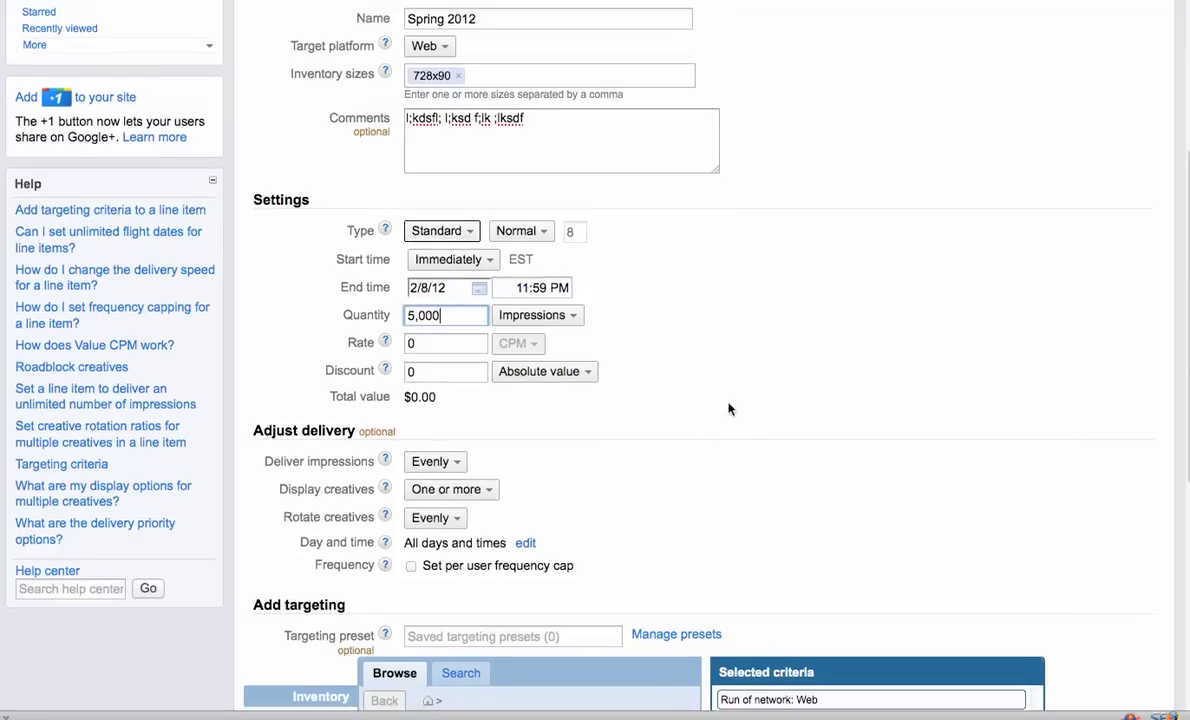
scroll(729, 409, "down", 2)
left_click(452, 375)
left_click(452, 375)
left_click(452, 376)
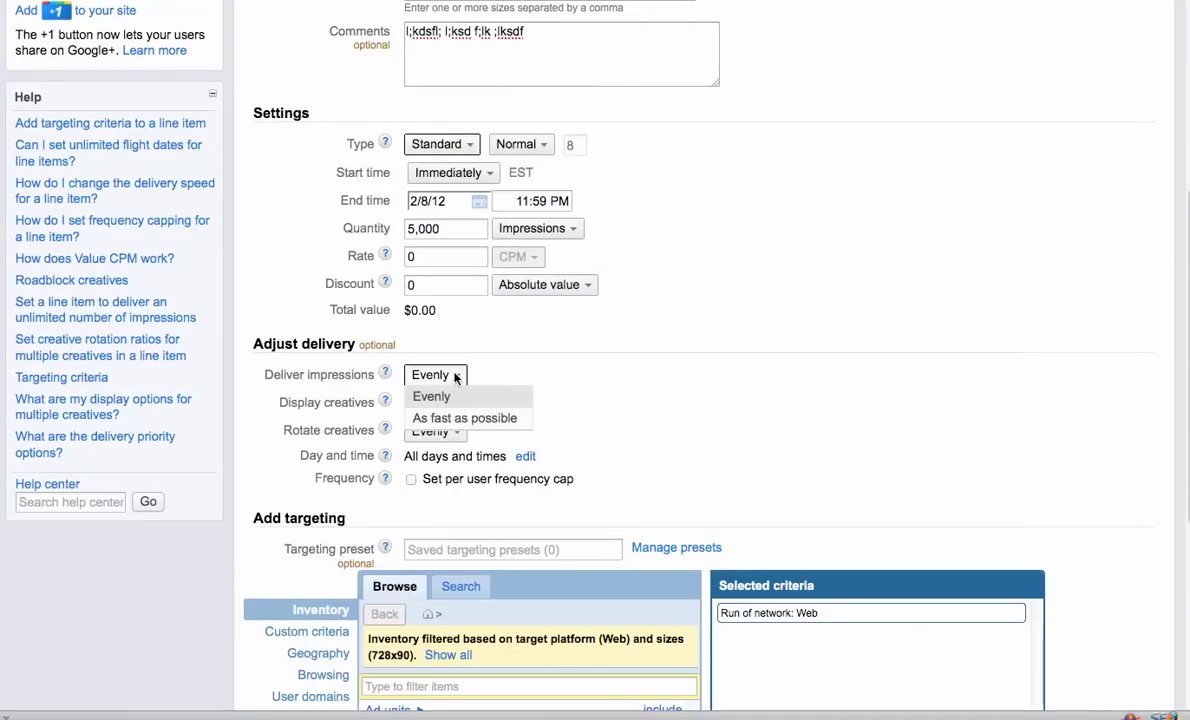
left_click(460, 419)
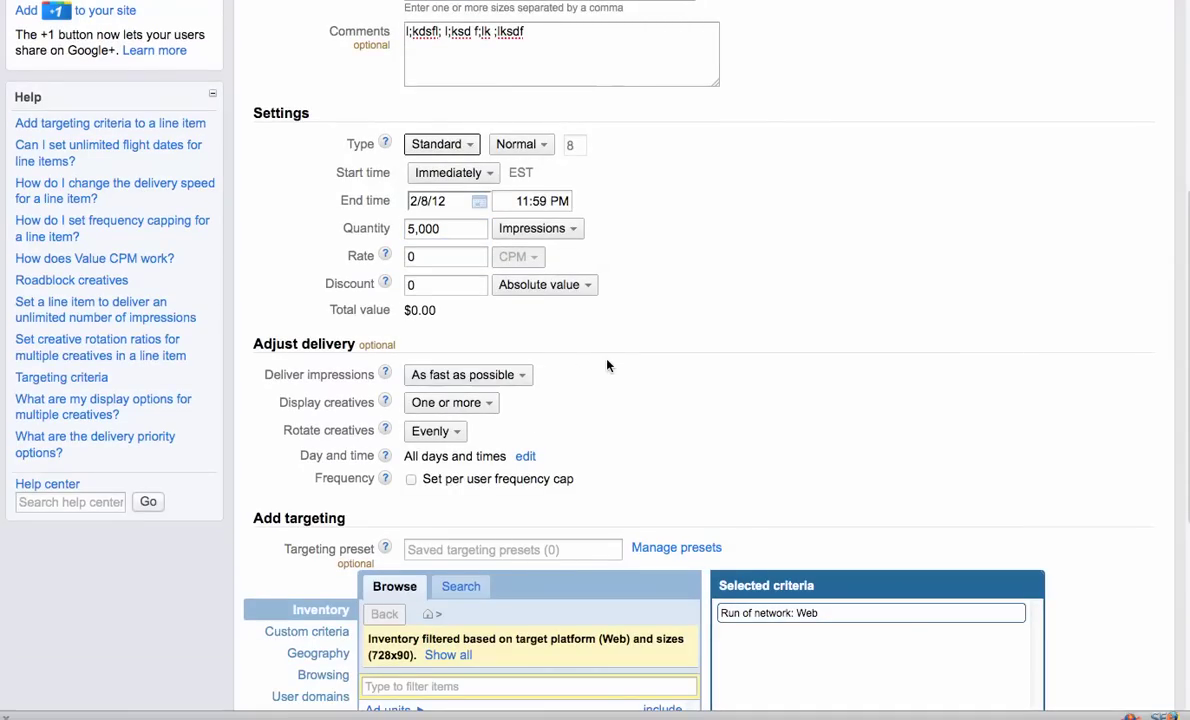
Set the line item to display Only one creative and rotate creatives Evenly
left_click(493, 404)
left_click(470, 446)
scroll(653, 404, "up", 3)
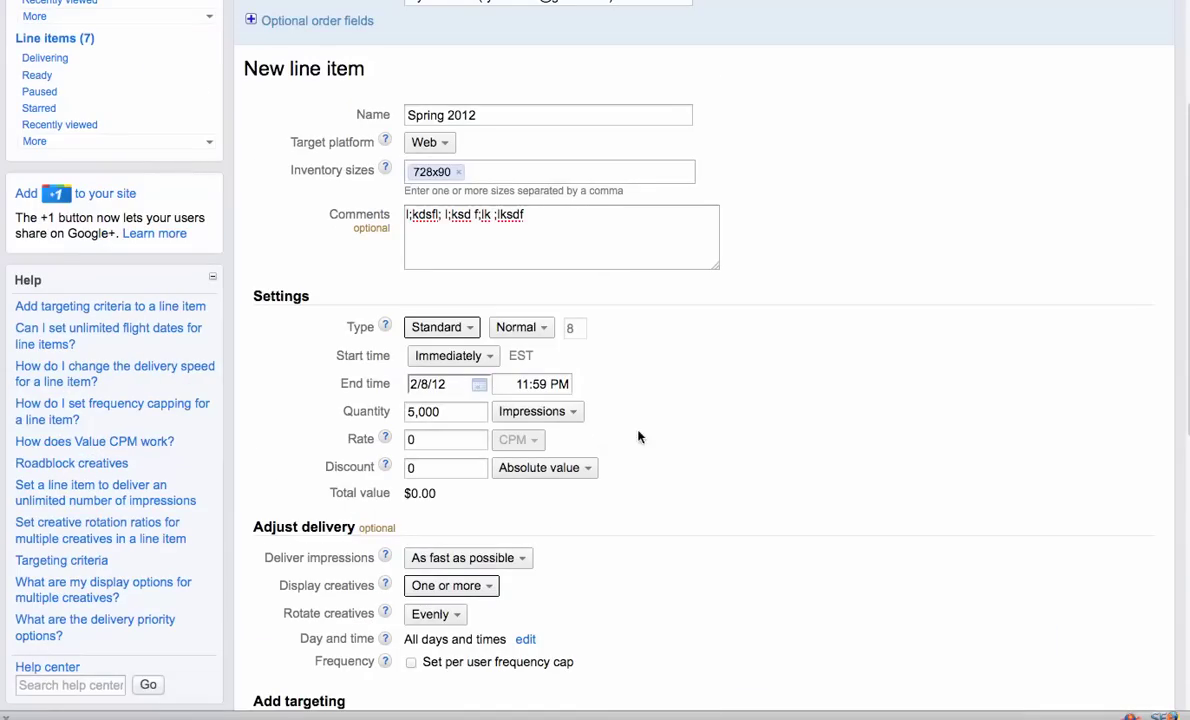
scroll(742, 399, "down", 4)
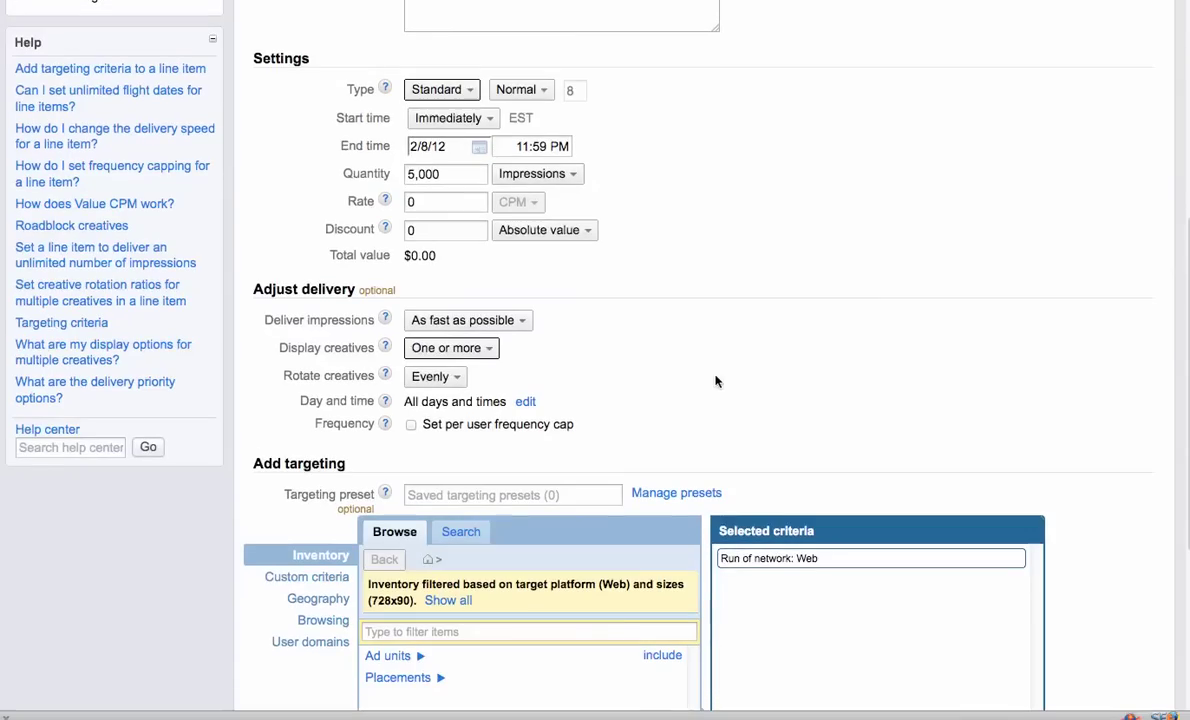
left_click(491, 350)
key("Up")
key("Return")
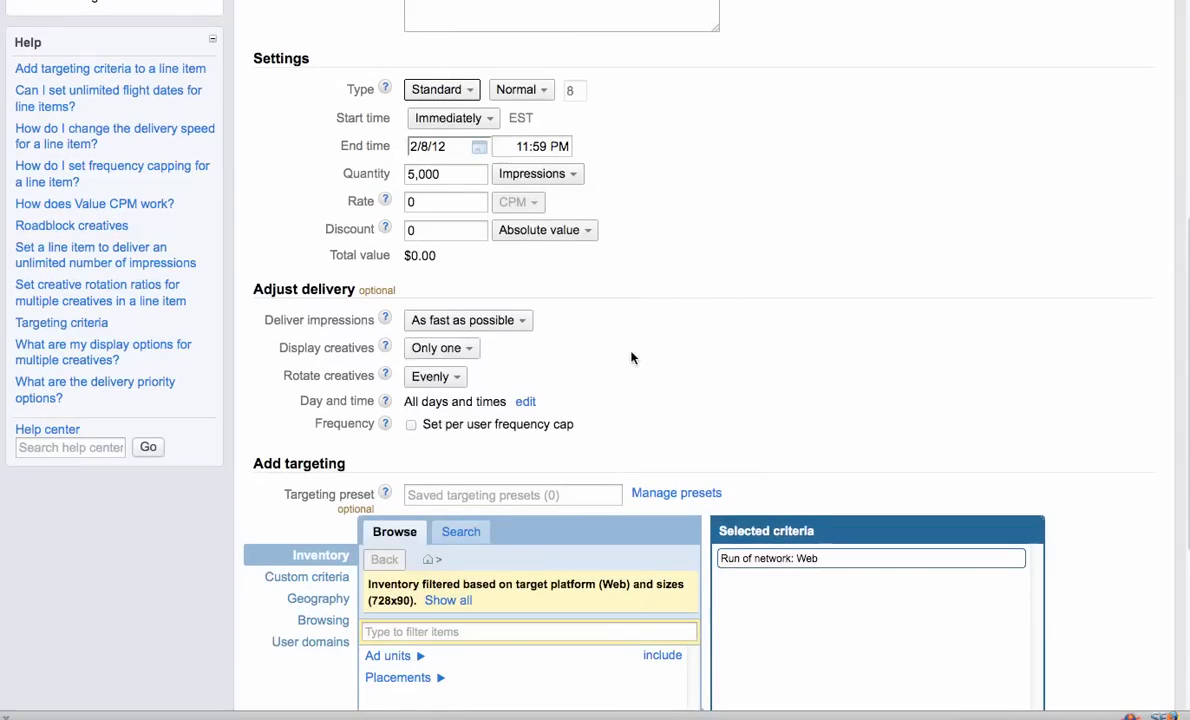
left_click(440, 378)
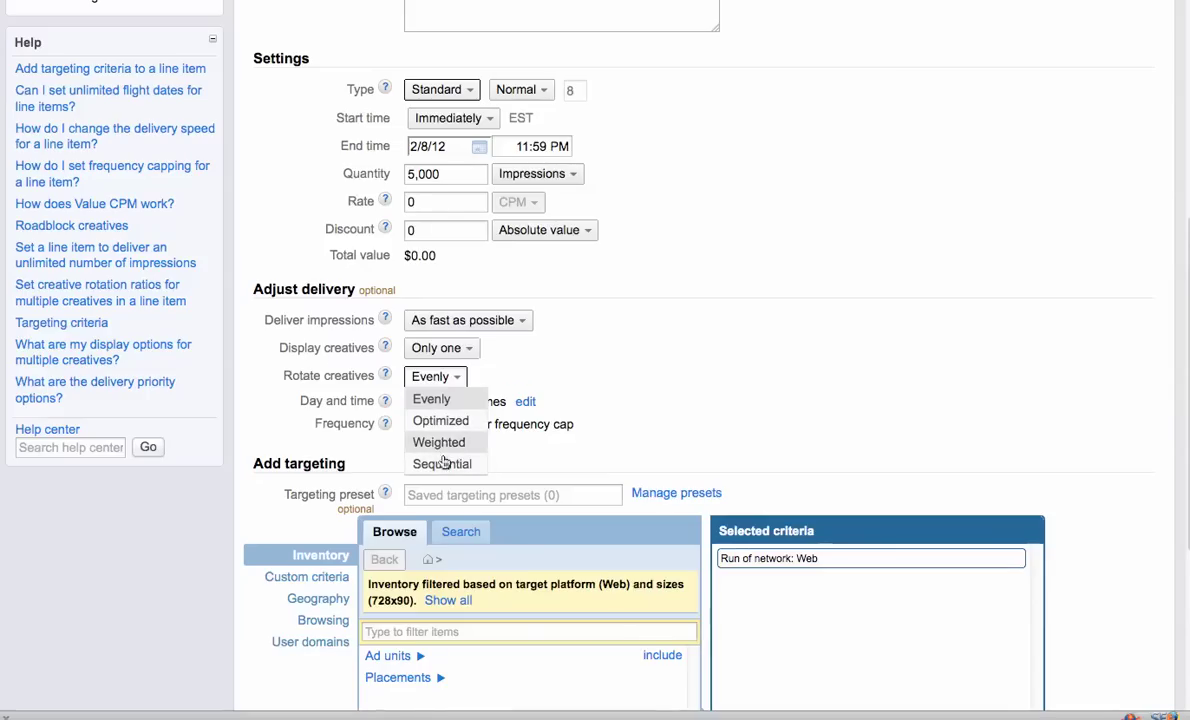
left_click(484, 396)
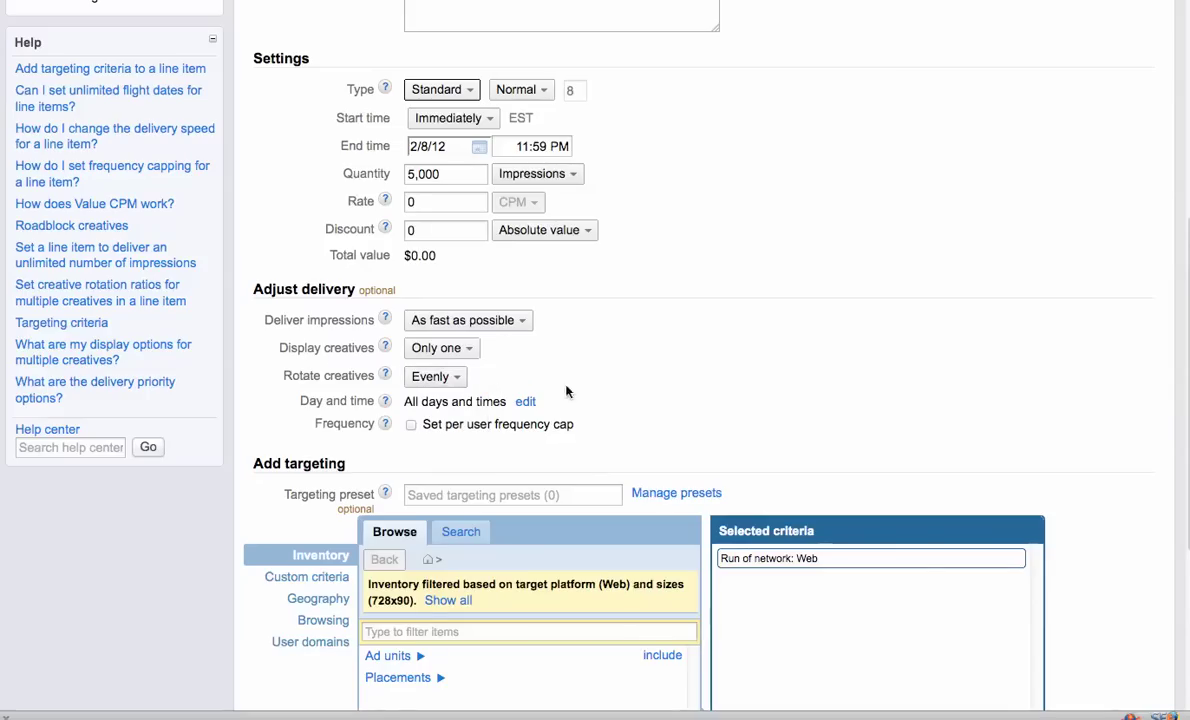
Review the completed form and the follow-up save options, and save the new order with its line item
scroll(655, 373, "up", 5)
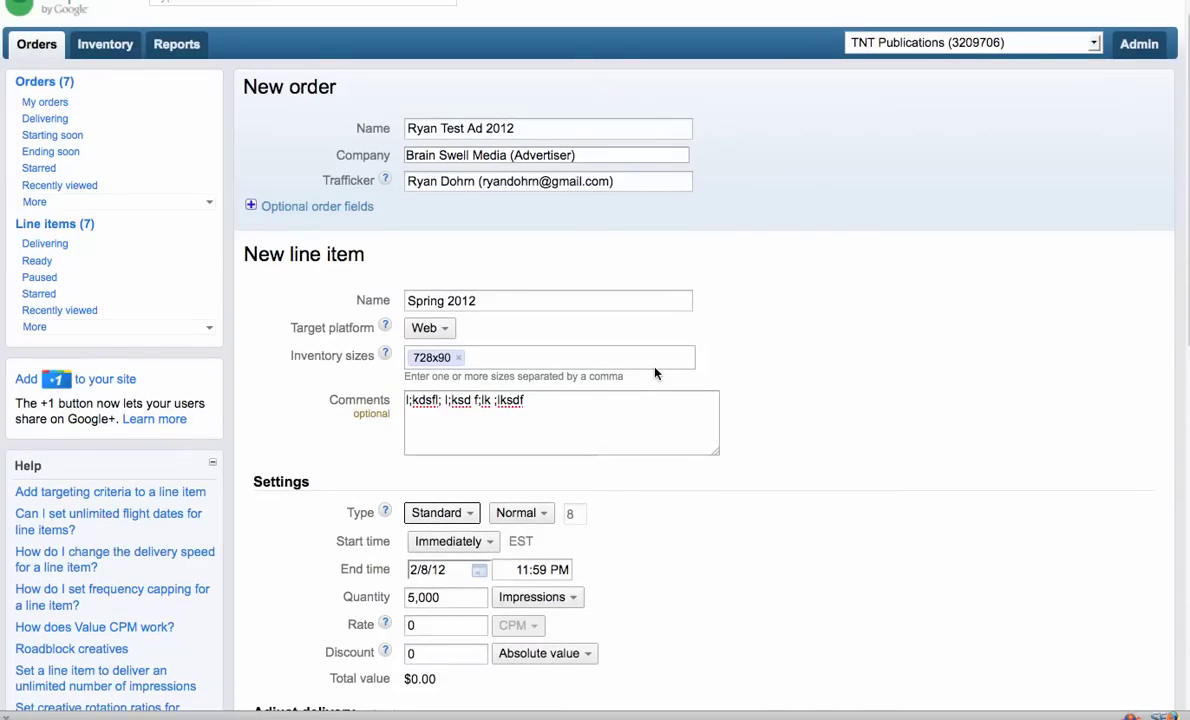
scroll(655, 373, "down", 10)
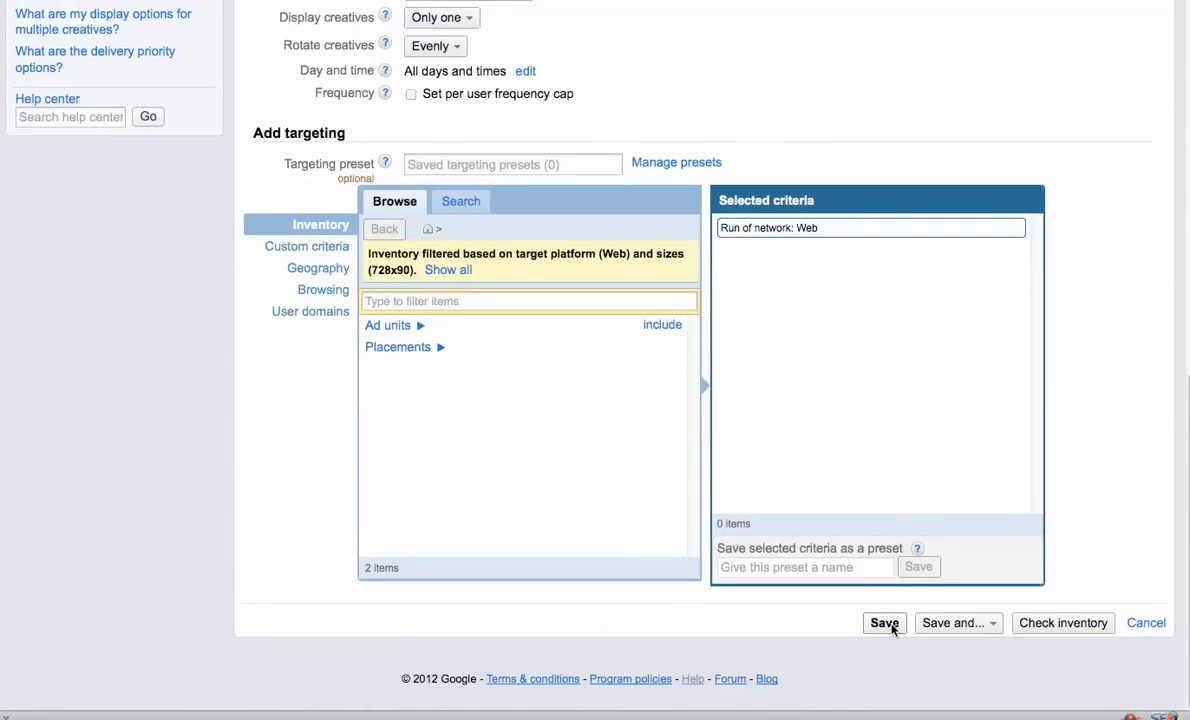
left_click(993, 625)
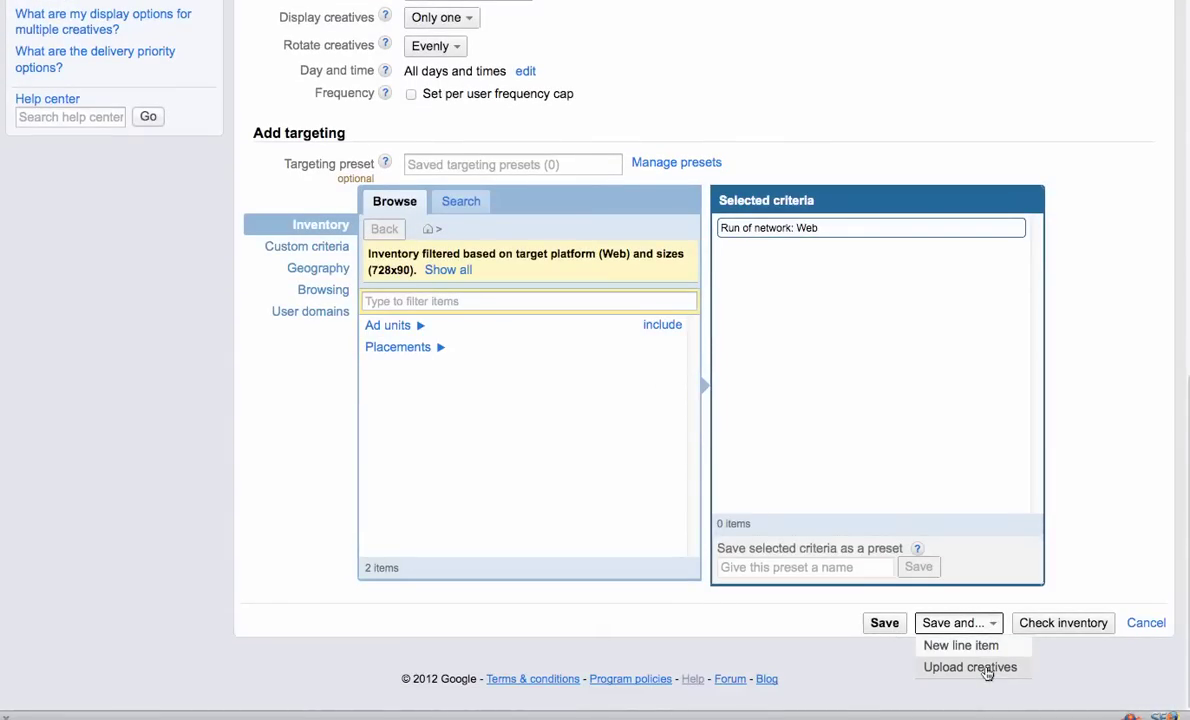
left_click(1000, 622)
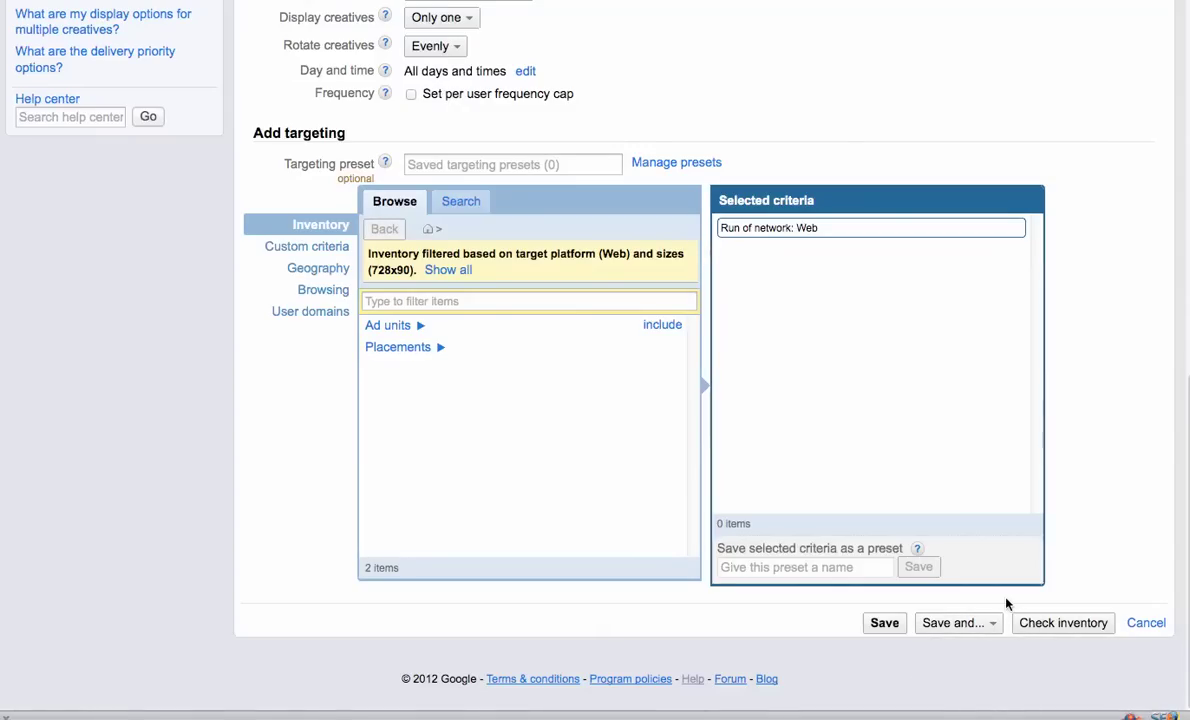
left_click(884, 624)
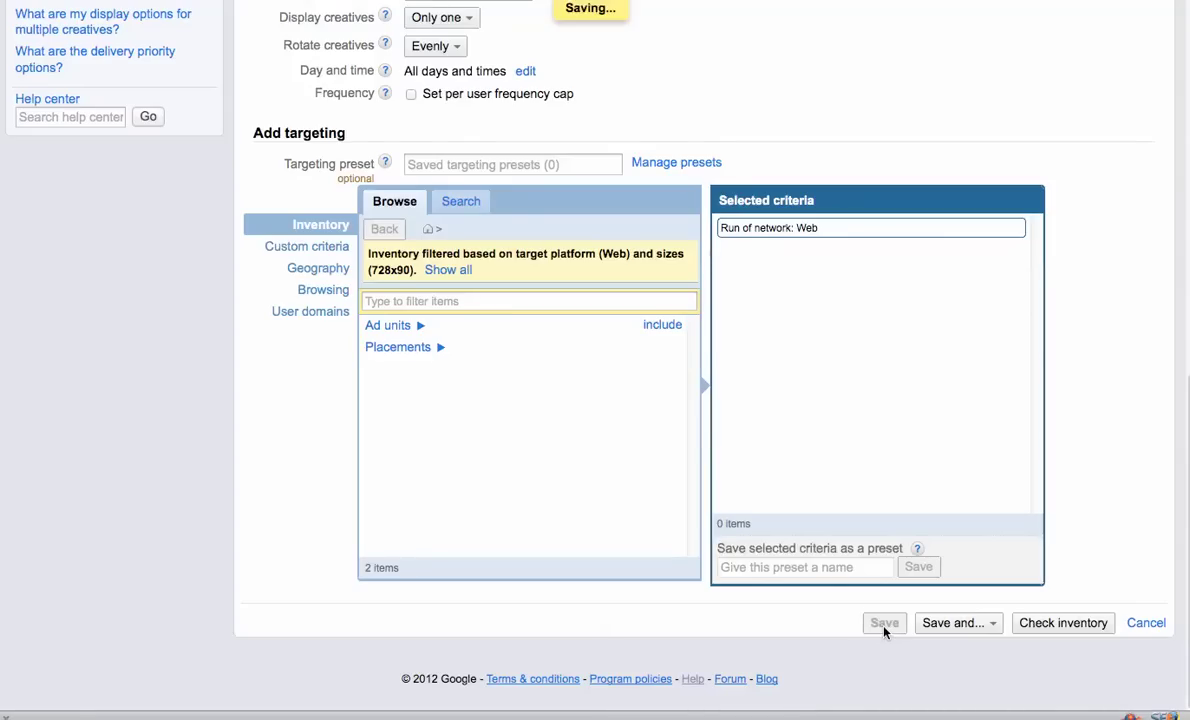